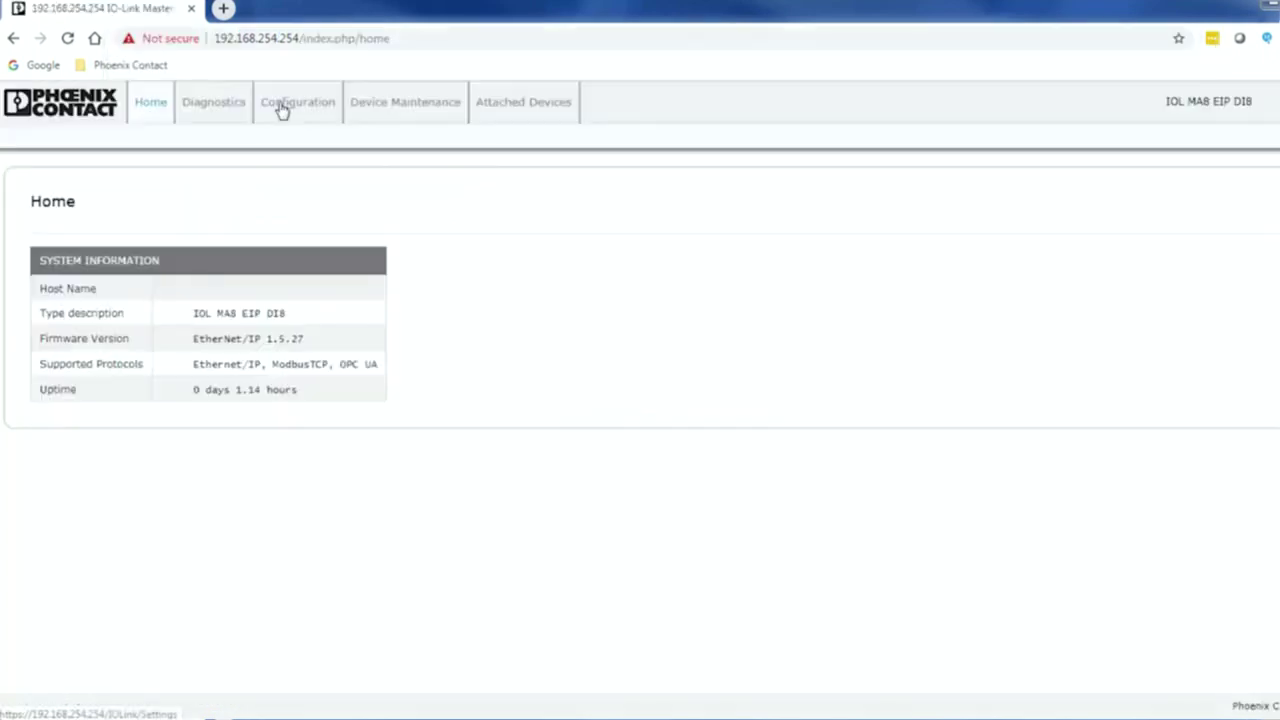
# In the IO-Link configuration, set the port mode of Port 1 to IOLink and save it.
pyautogui.click(281, 110)
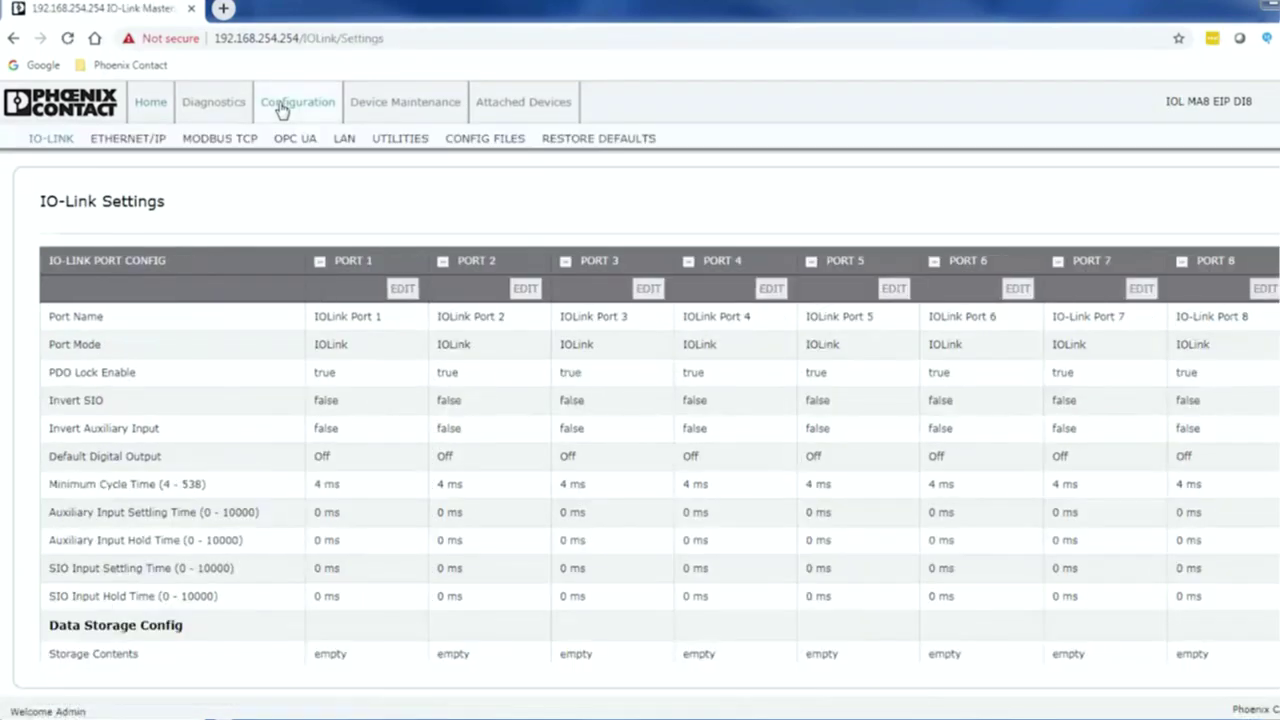
pyautogui.click(402, 288)
pyautogui.click(374, 357)
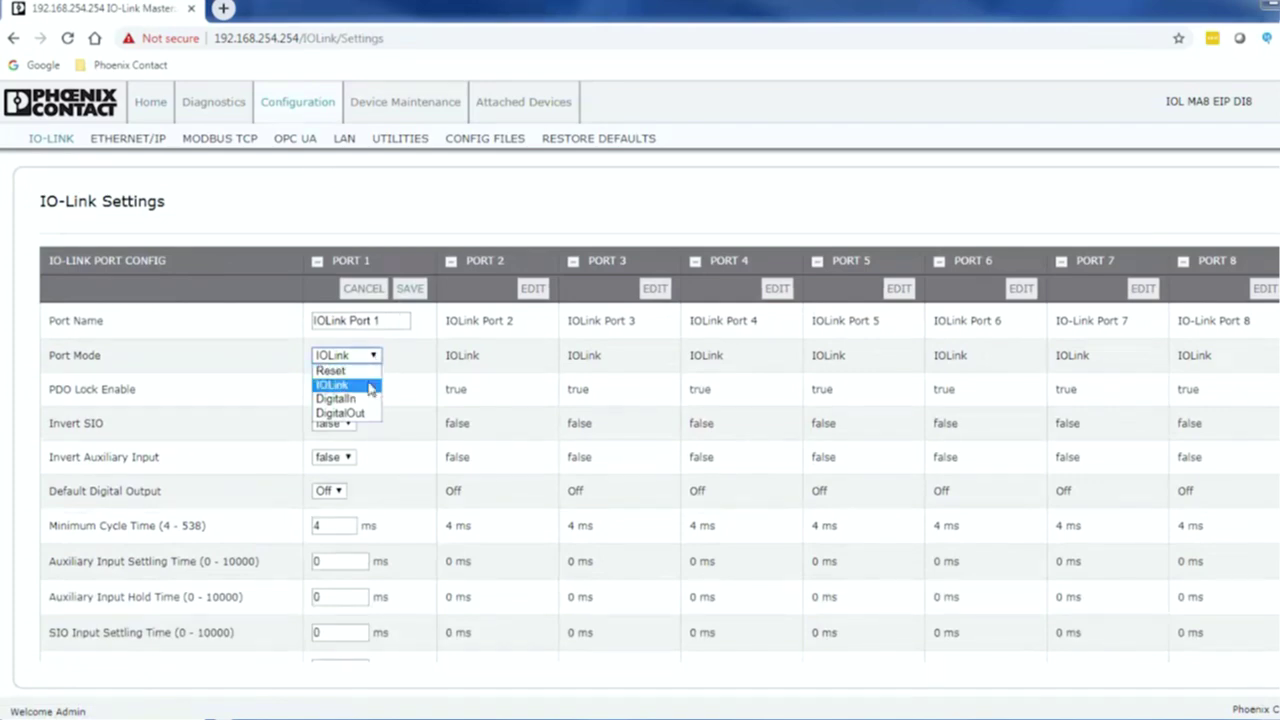
pyautogui.click(369, 386)
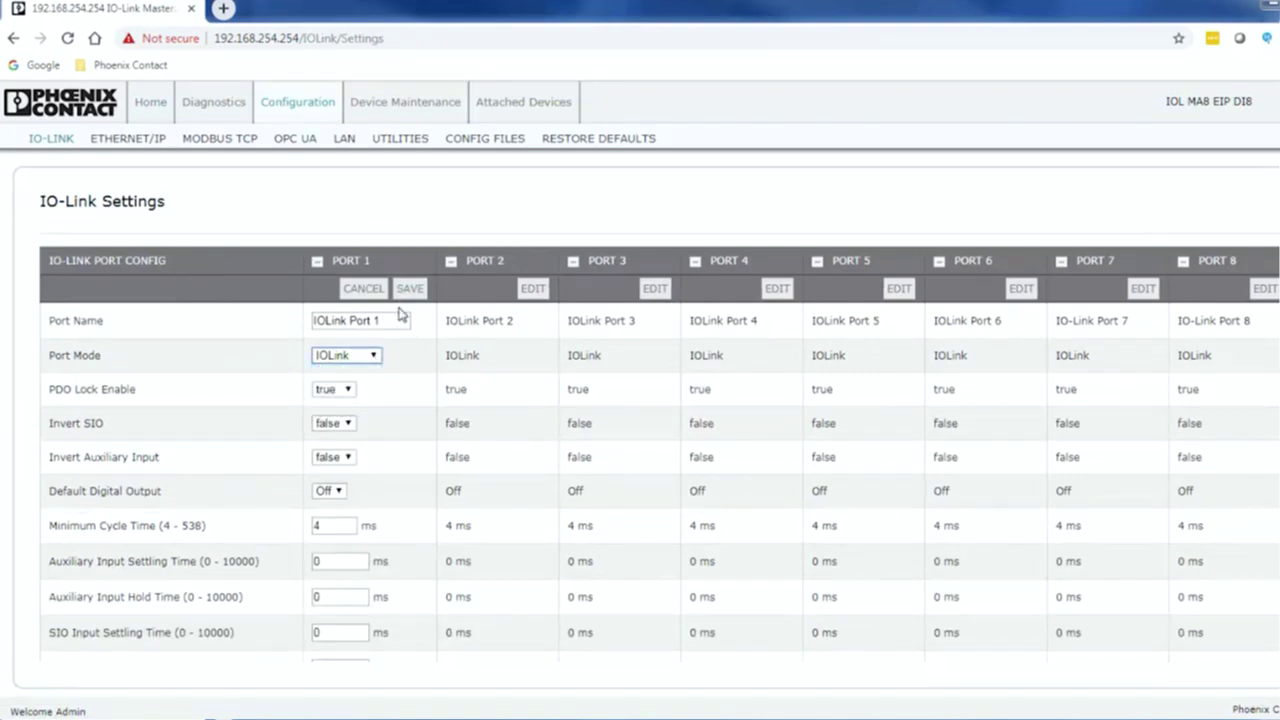
pyautogui.click(410, 289)
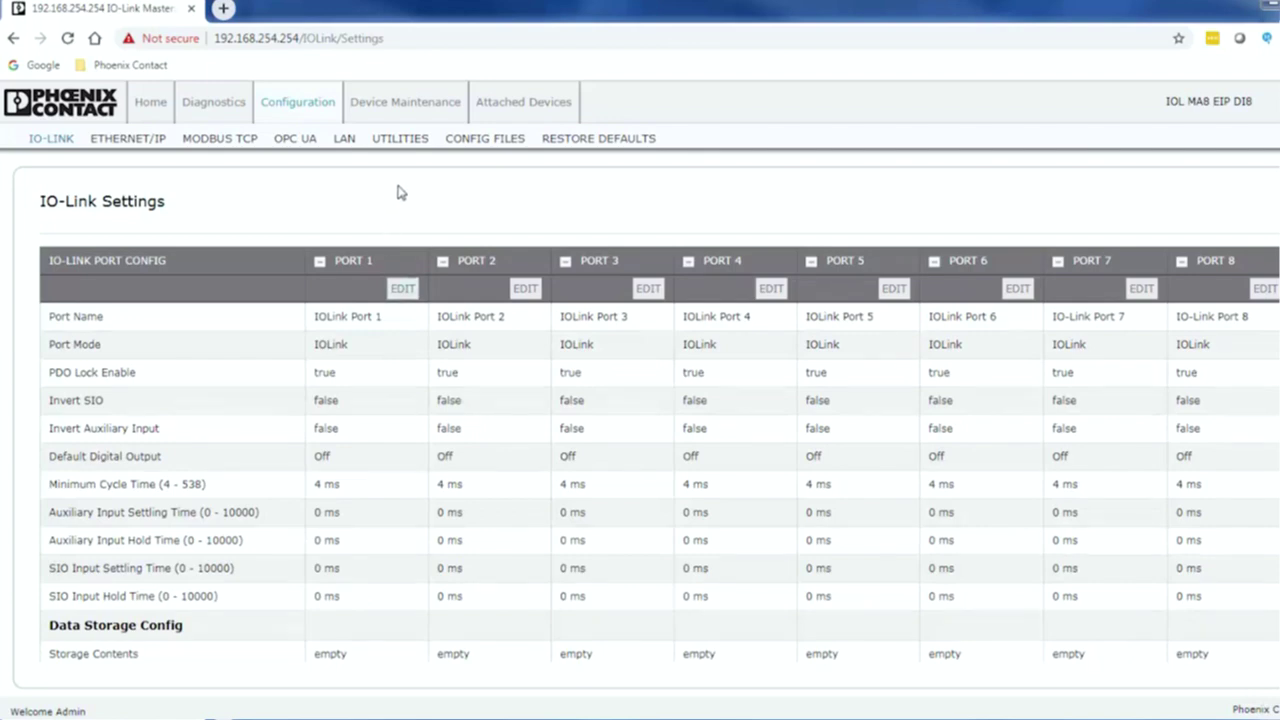
# Upload the device description file PHOENIX_CONTACT-CBMC_E4_24DC_1-4A_Plus_IOL-20170623-IODD1.1.xml to the attached devices' user IODD files.
pyautogui.click(506, 112)
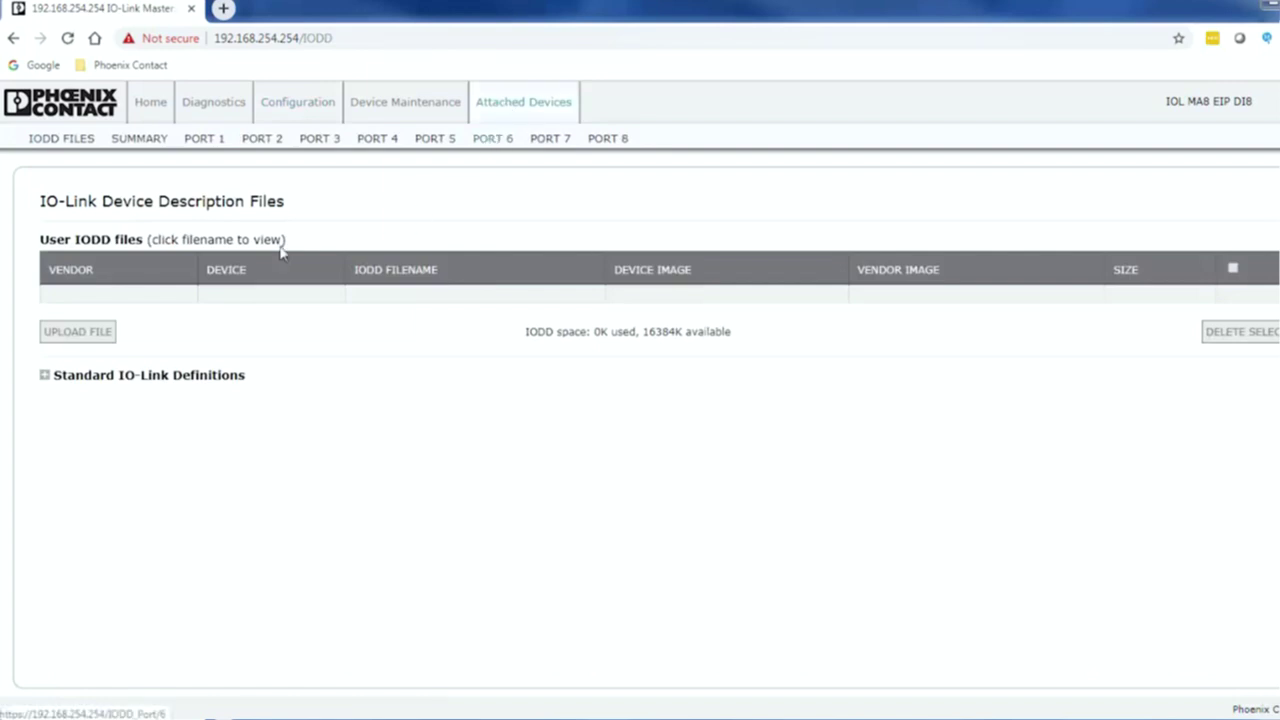
pyautogui.click(50, 337)
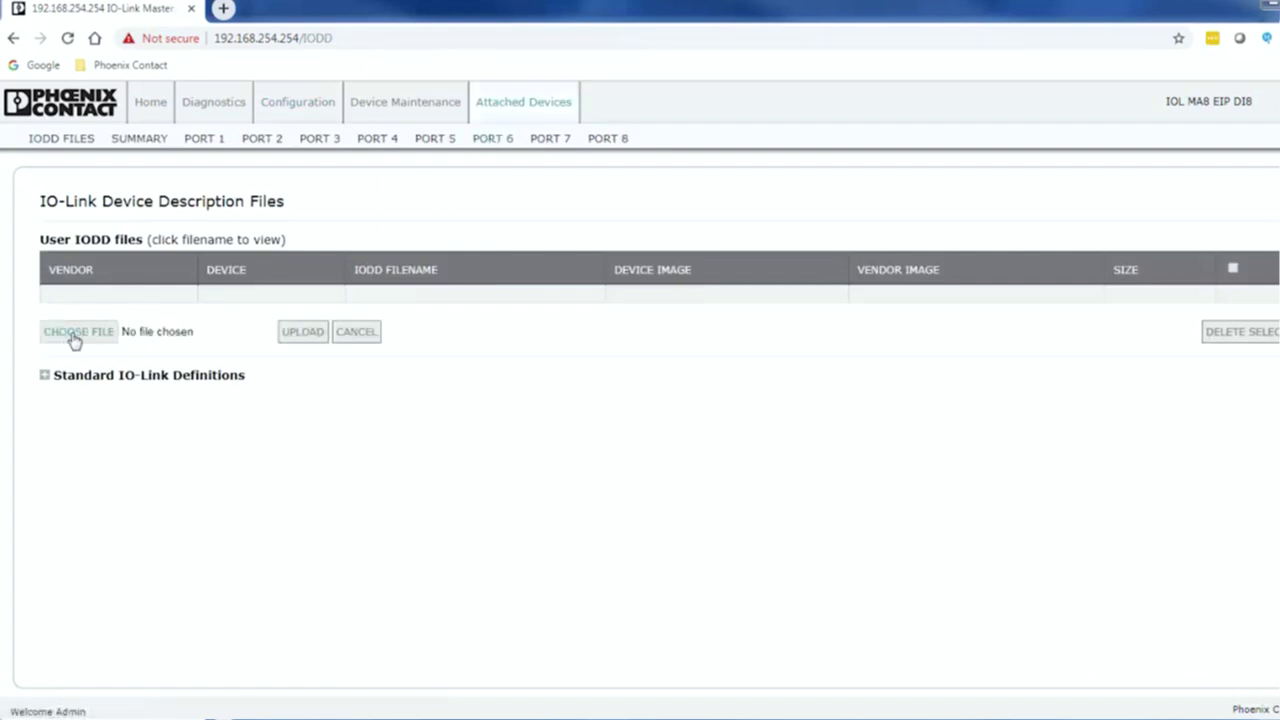
pyautogui.click(65, 340)
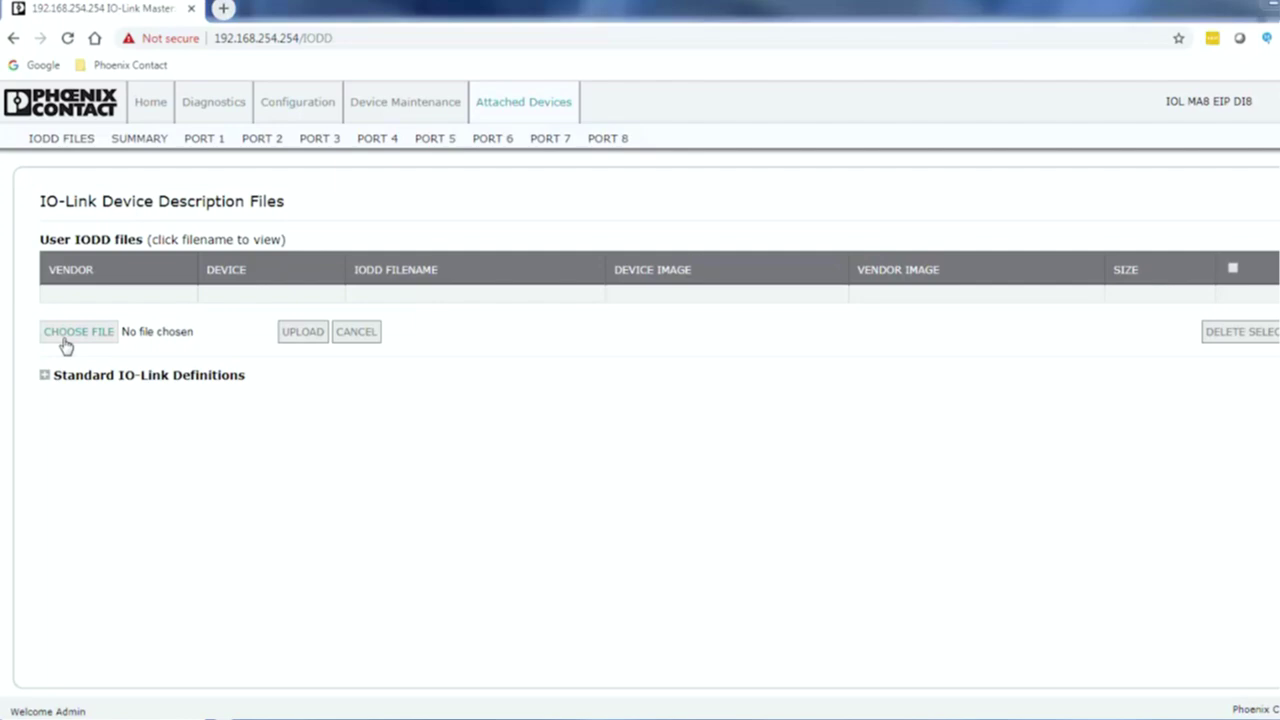
pyautogui.click(245, 113)
pyautogui.doubleClick(245, 113)
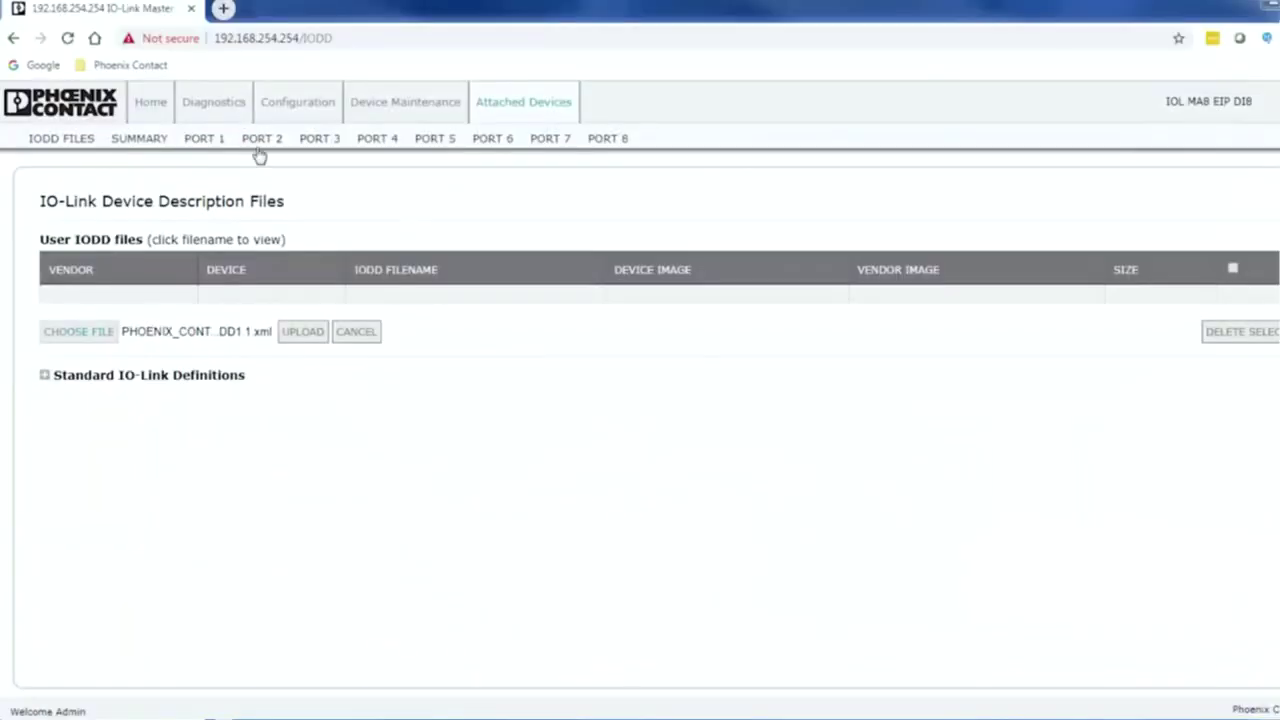
pyautogui.click(295, 338)
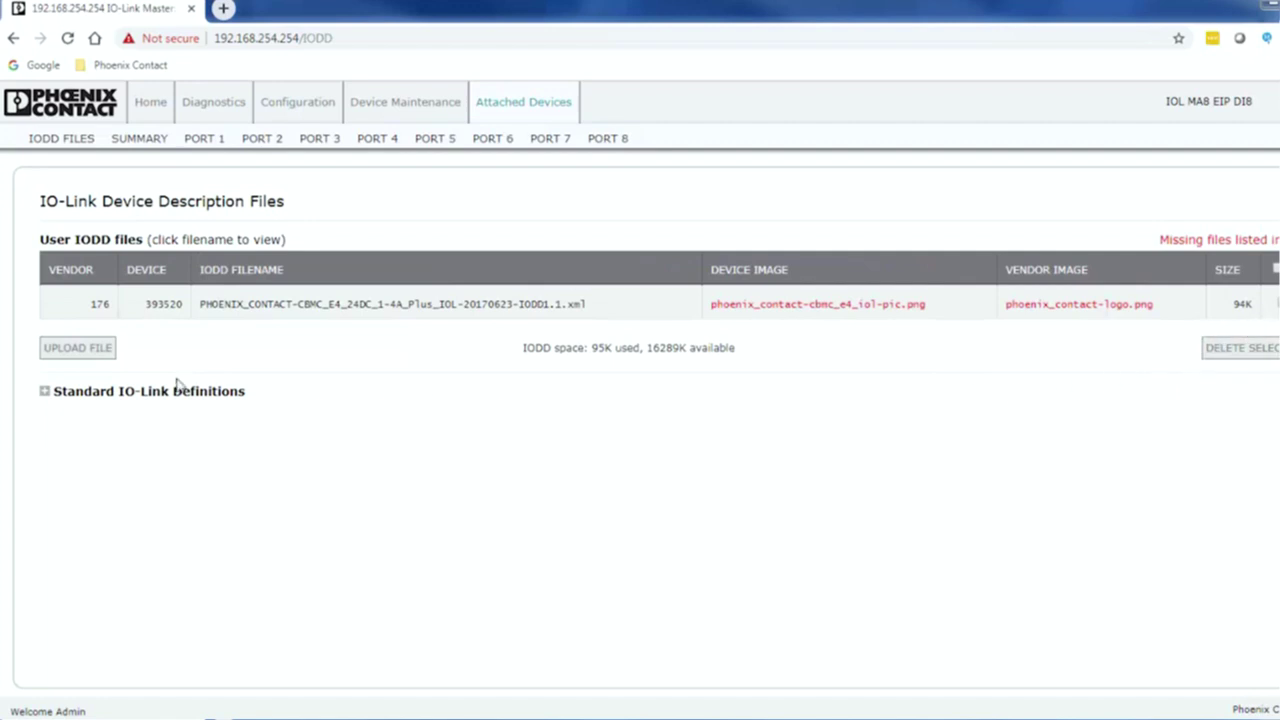
# Upload the vendor image PHOENIX_CONTACT-logo for the IODD file.
pyautogui.click(78, 348)
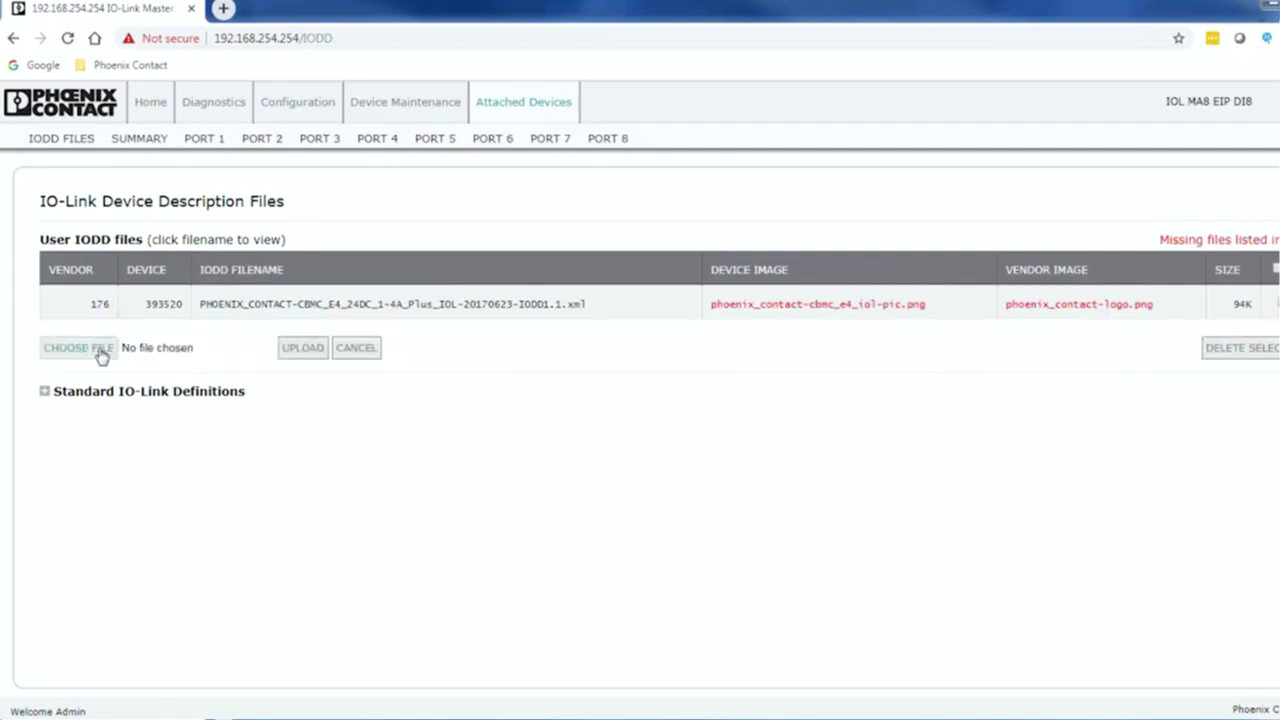
pyautogui.click(102, 356)
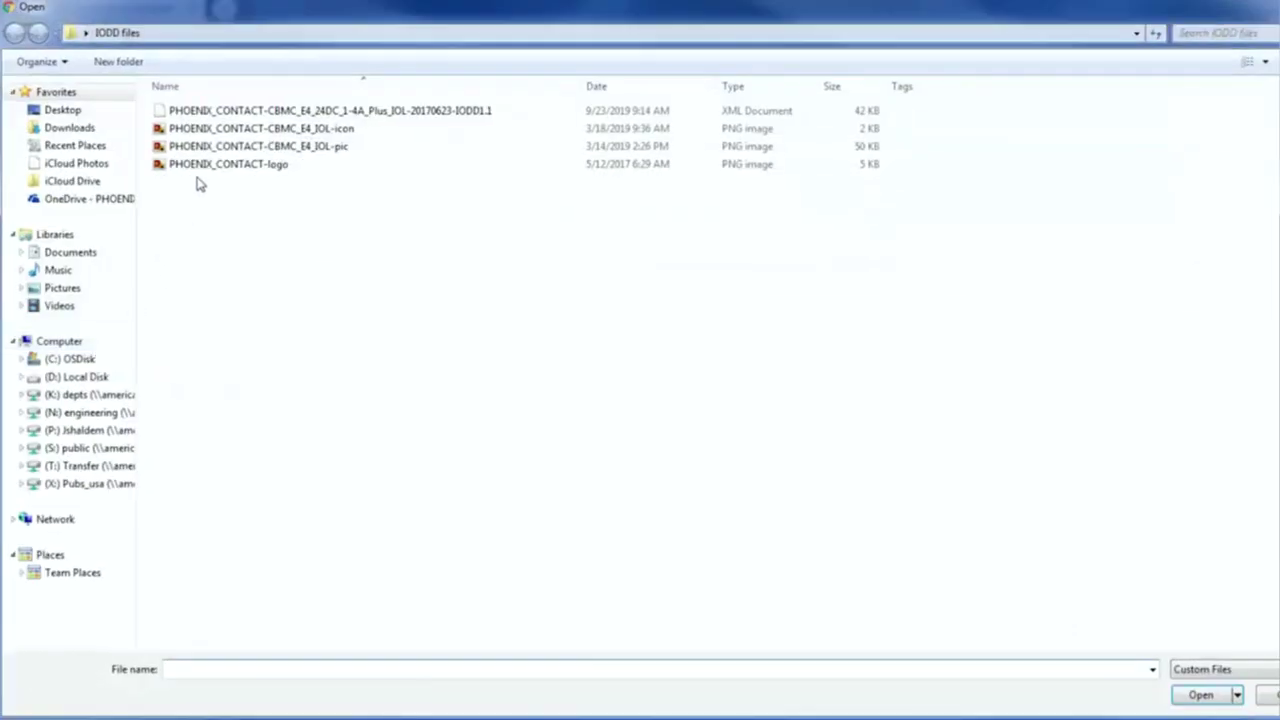
pyautogui.doubleClick(200, 165)
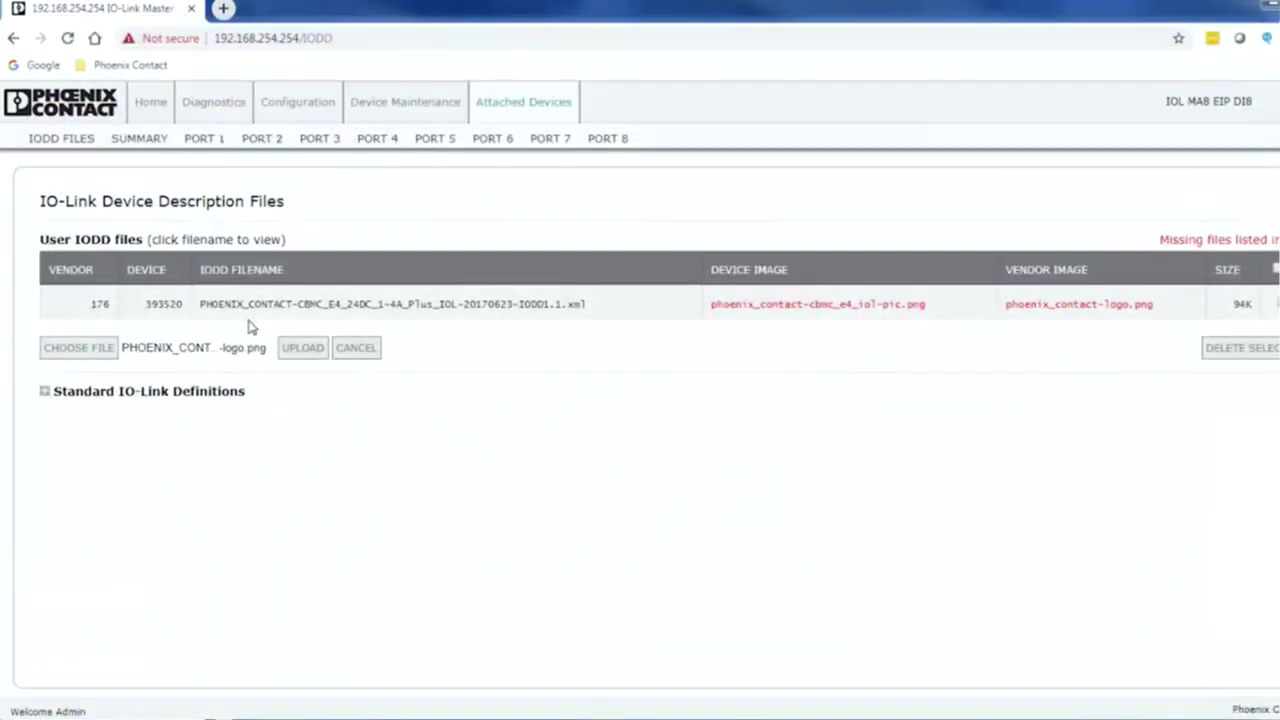
pyautogui.click(296, 348)
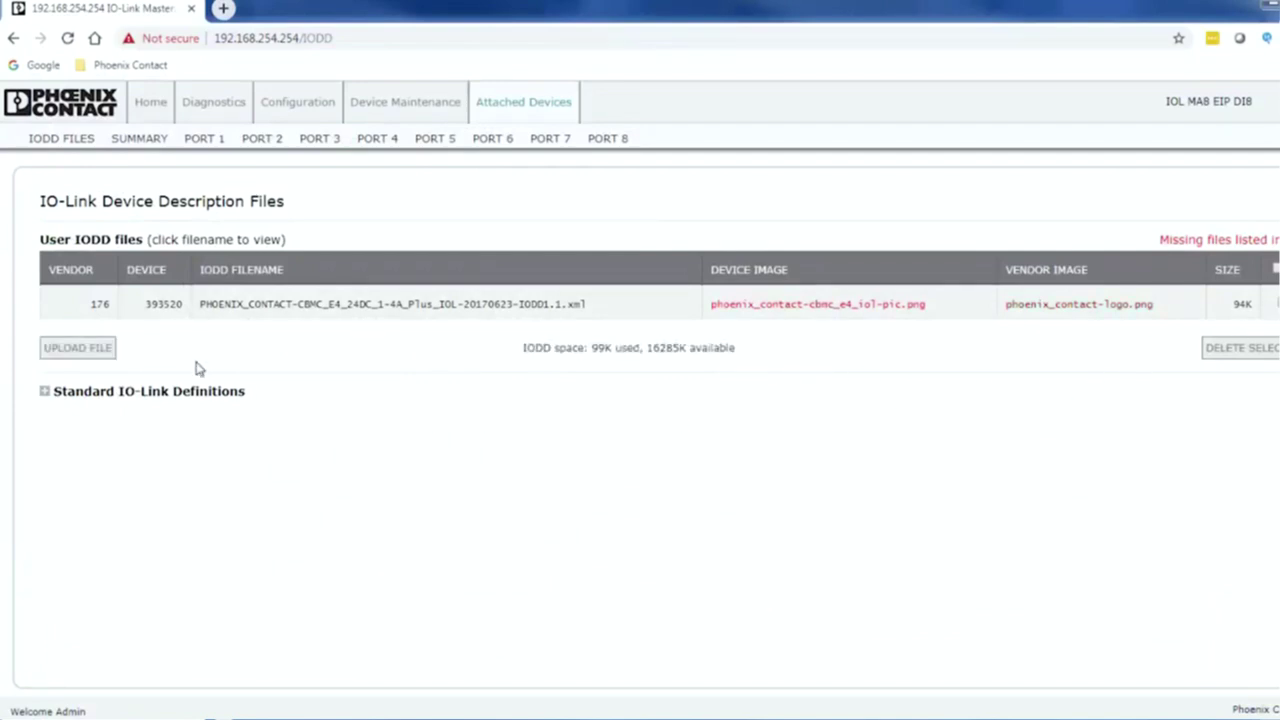
# Upload the device image PHOENIX_CONTACT-CBMC_E4_IOL-pic for the IODD file.
pyautogui.click(78, 348)
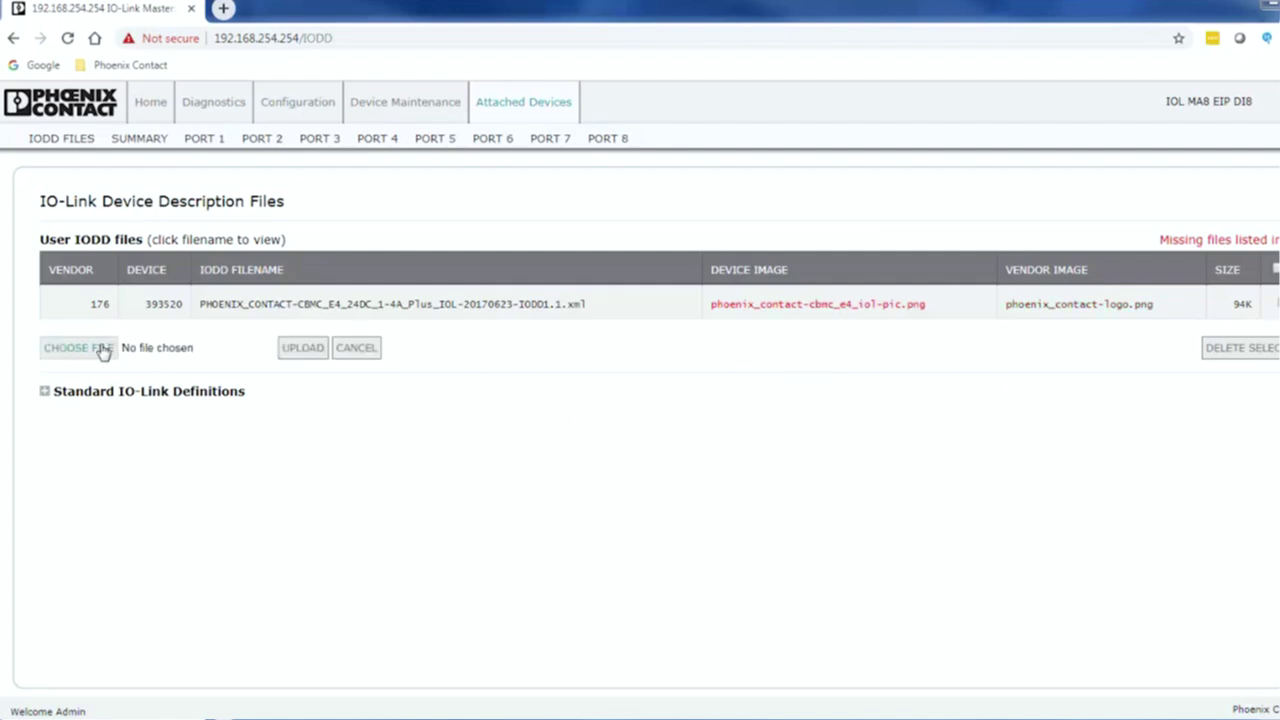
pyautogui.click(104, 350)
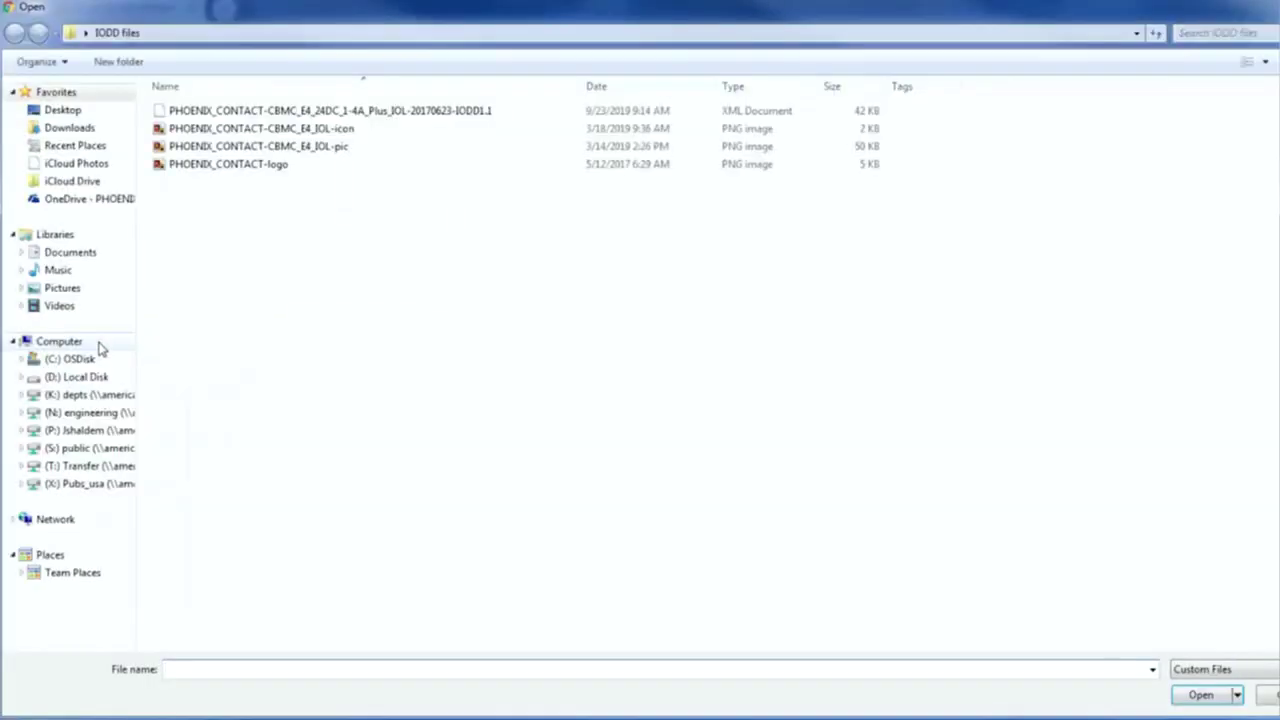
pyautogui.doubleClick(229, 147)
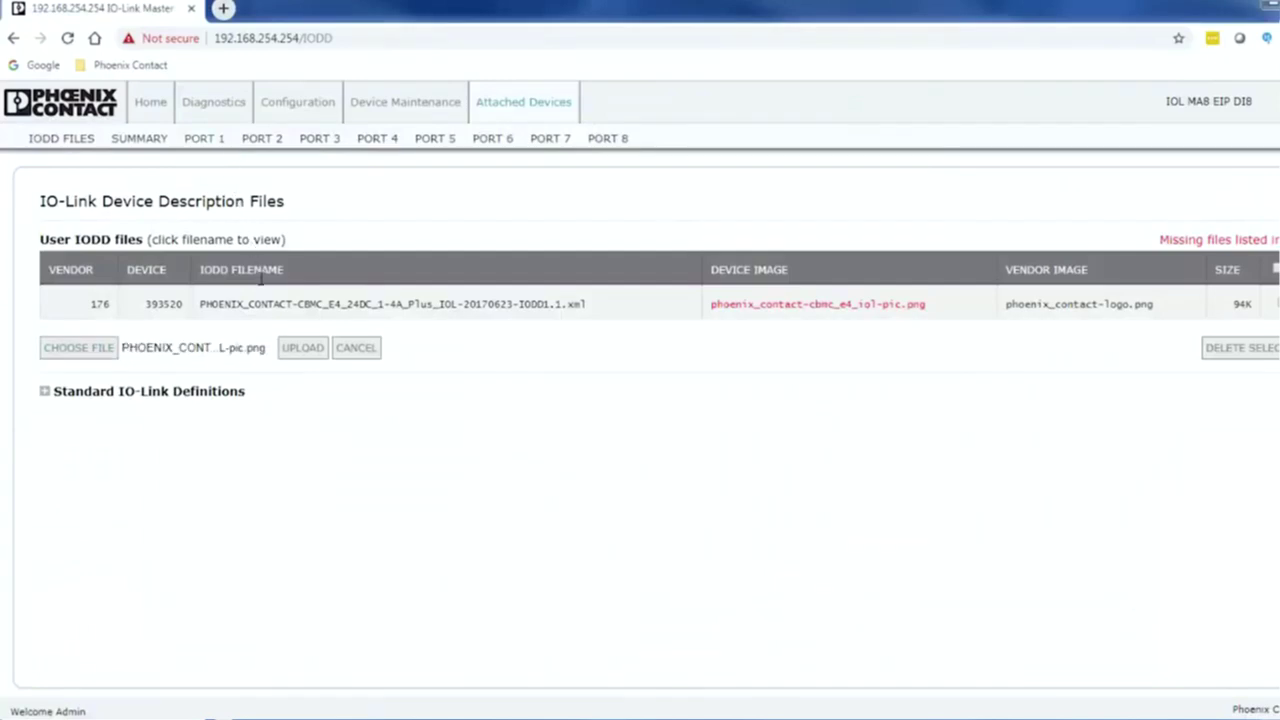
pyautogui.click(300, 348)
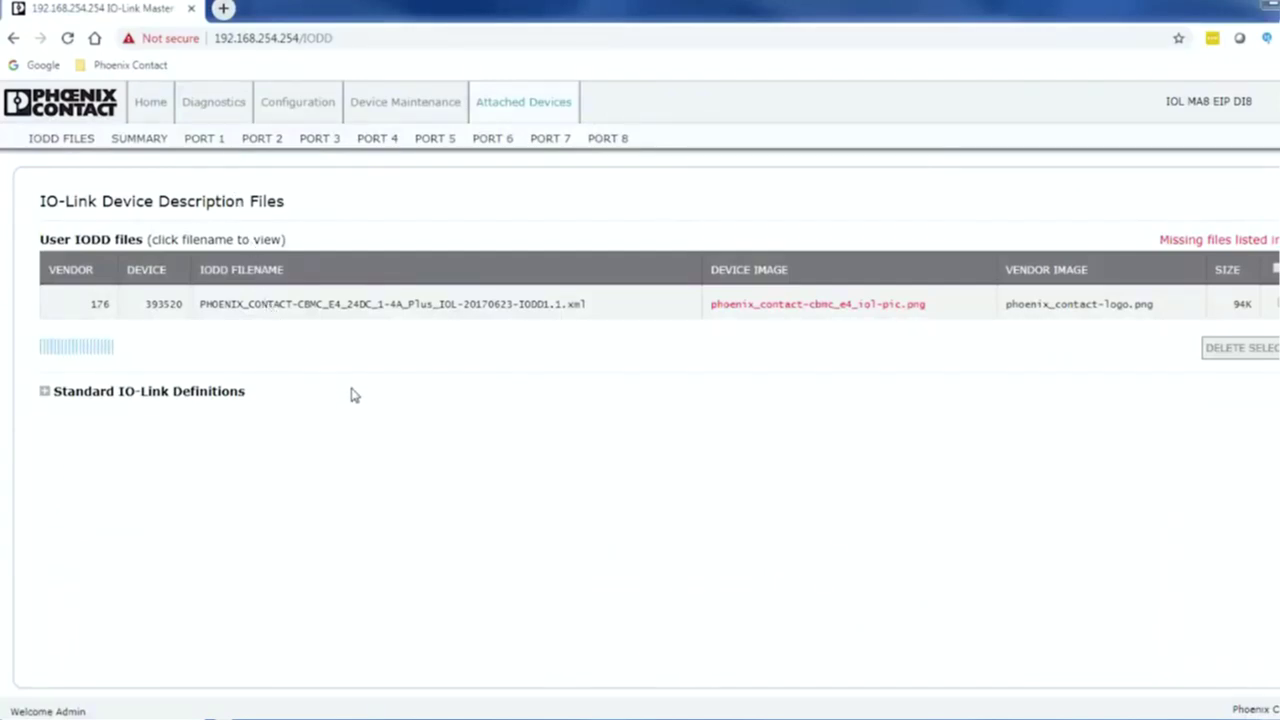
# View the attached device summary, then examine the detailed parameters of the Port 1 device through its rated current settings.
pyautogui.click(142, 142)
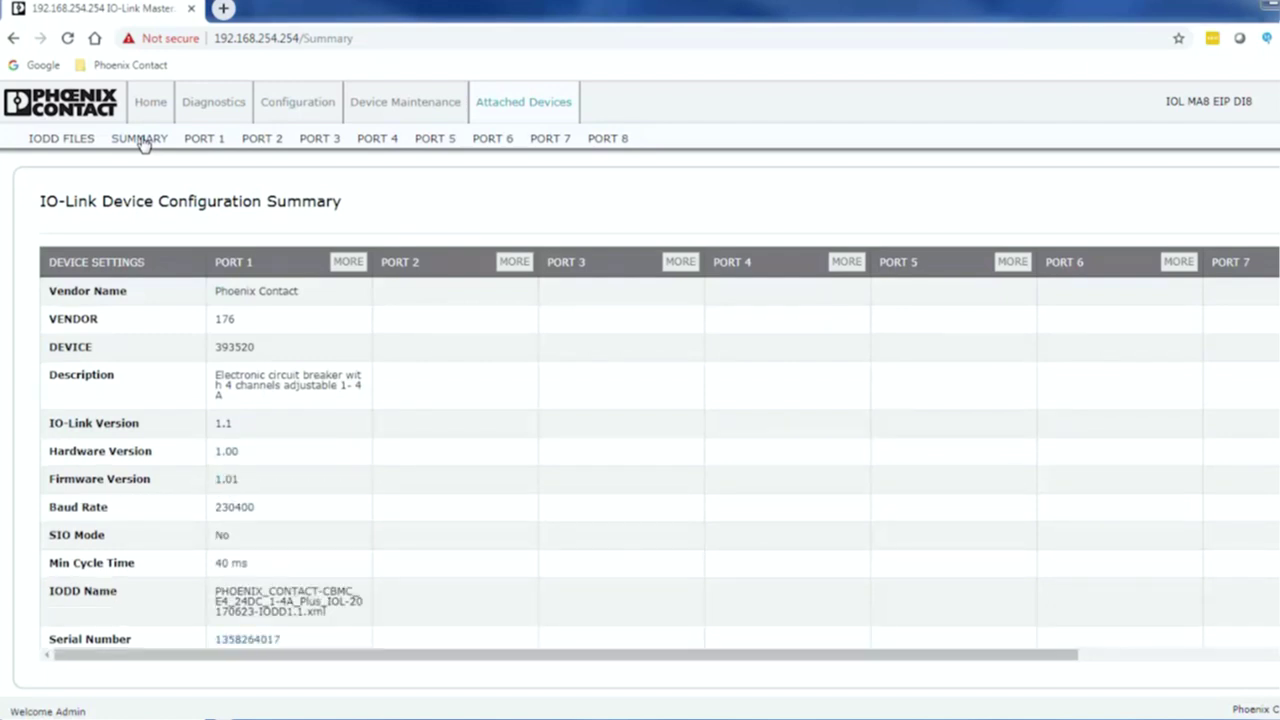
pyautogui.click(346, 264)
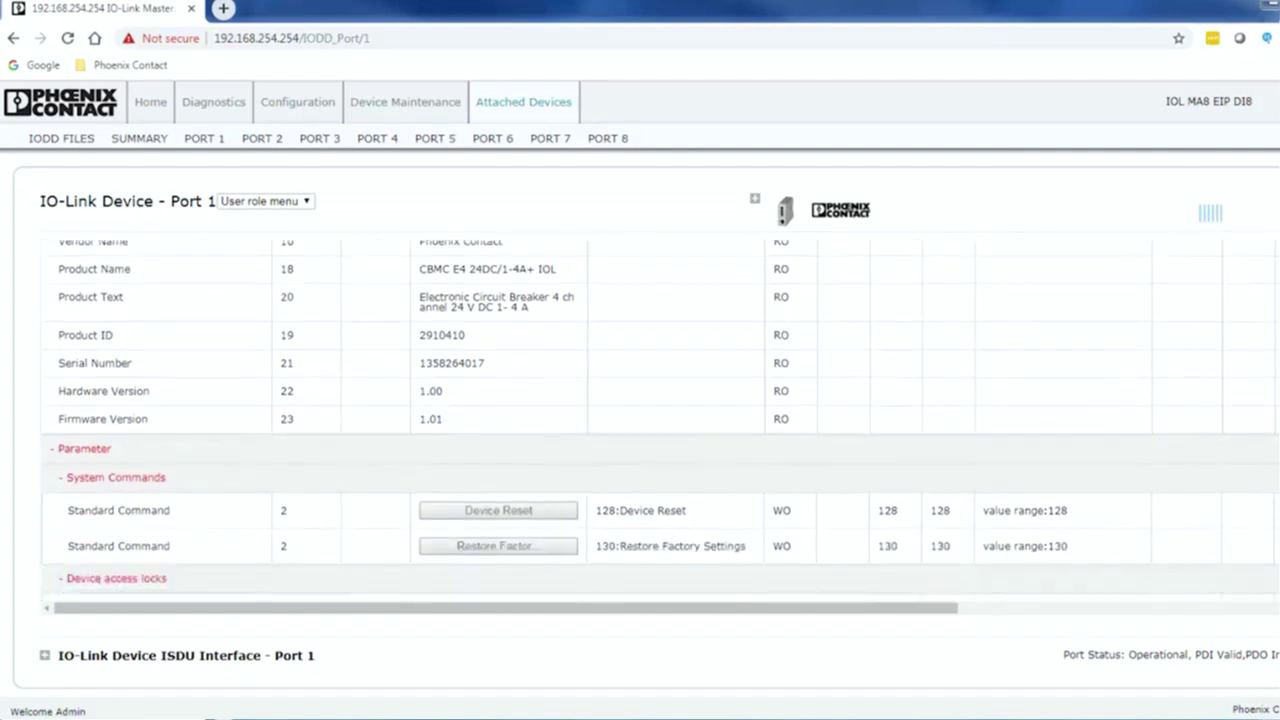
pyautogui.scroll(-3, 660, 420)
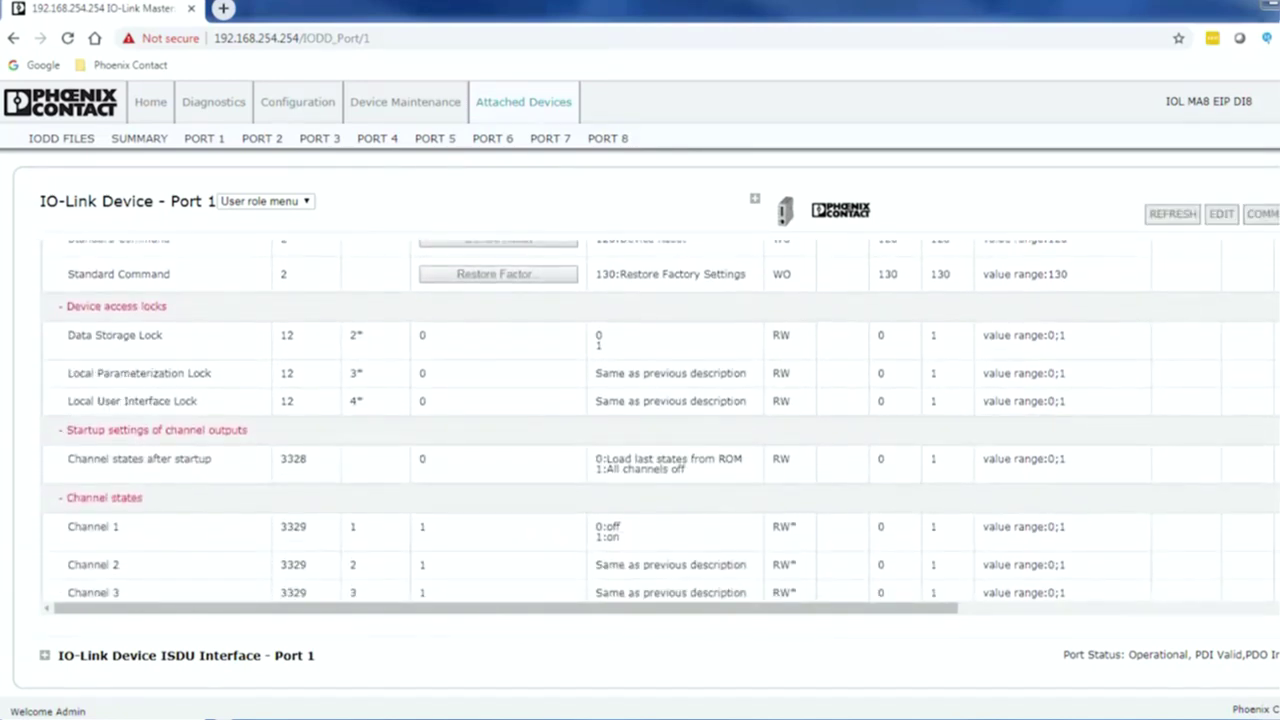
pyautogui.scroll(-3, 660, 420)
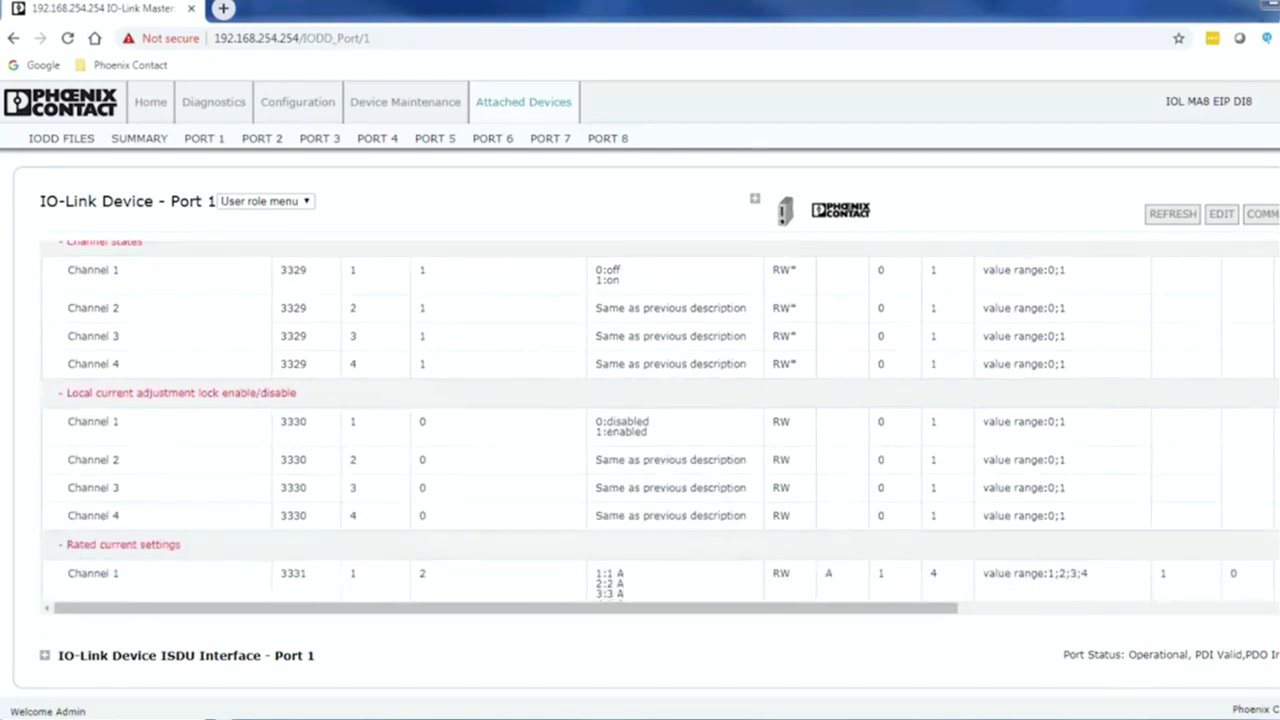
pyautogui.scroll(-1, 660, 420)
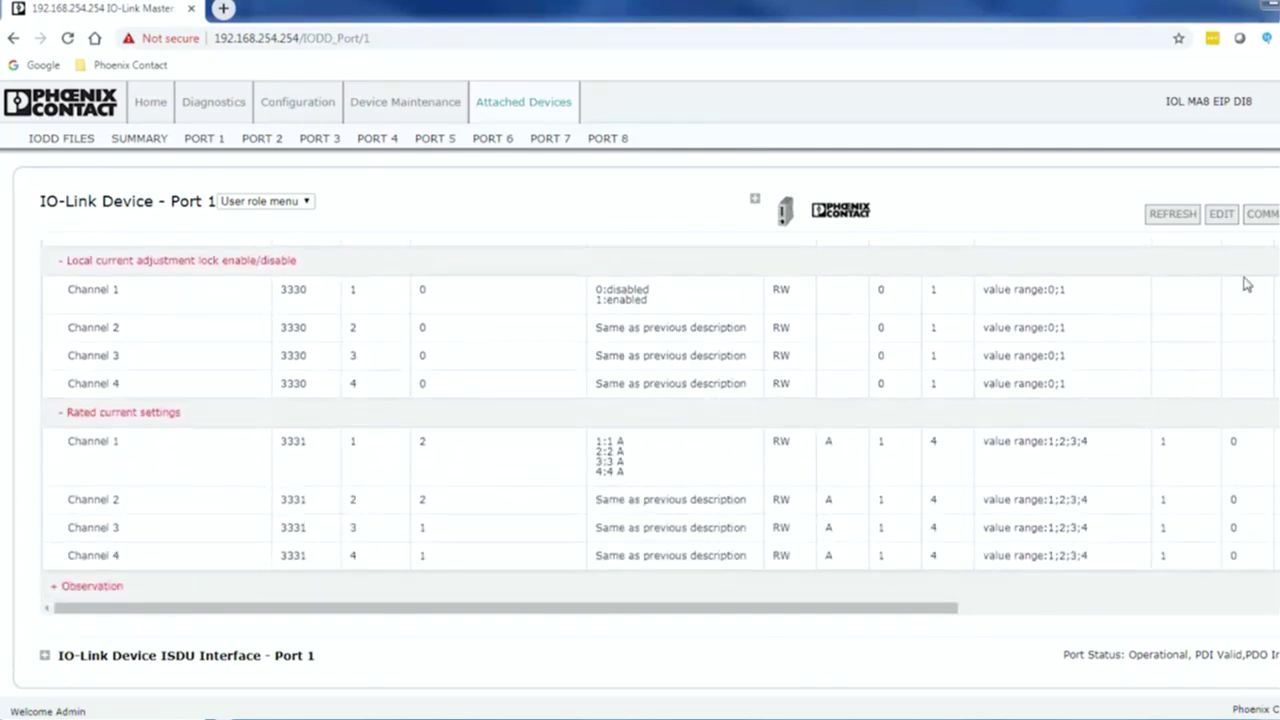
# Set the Port 1 device's rated current to 1 for Channel 2 and 4 for Channel 3, and save the parameters.
pyautogui.click(1226, 216)
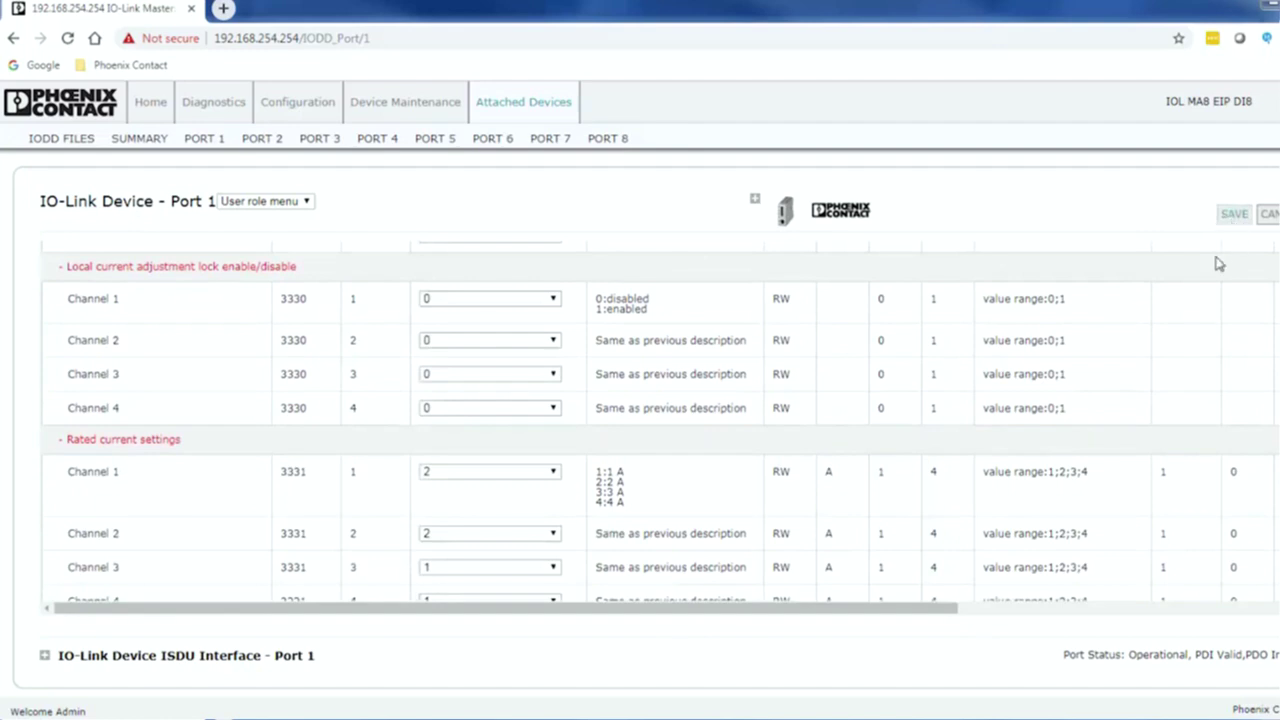
pyautogui.scroll(-1, 660, 420)
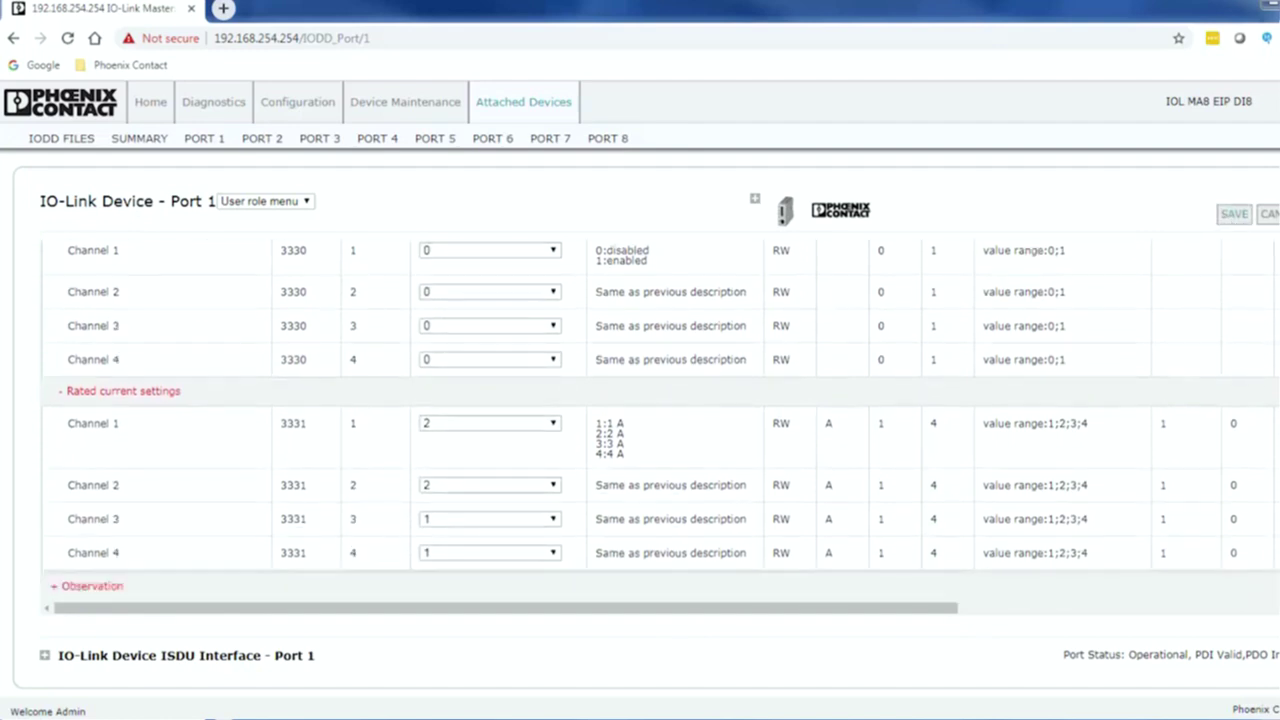
pyautogui.click(554, 487)
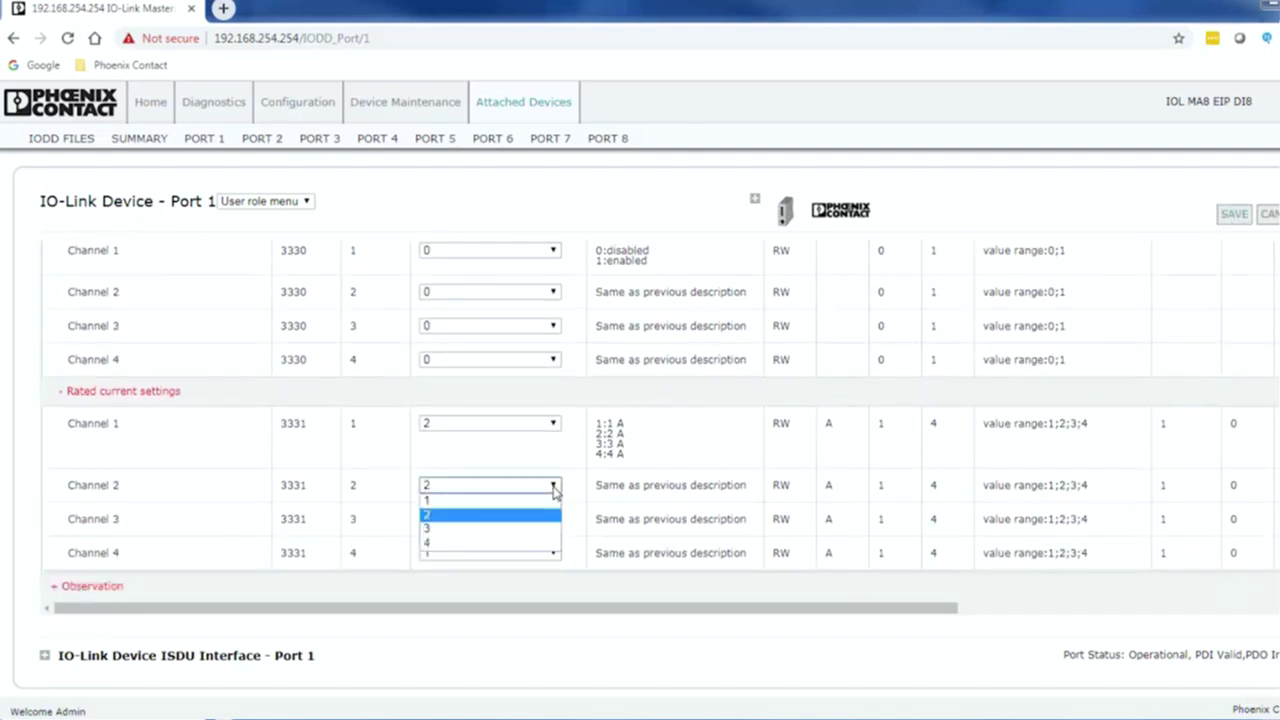
pyautogui.click(537, 505)
pyautogui.click(553, 522)
pyautogui.click(510, 578)
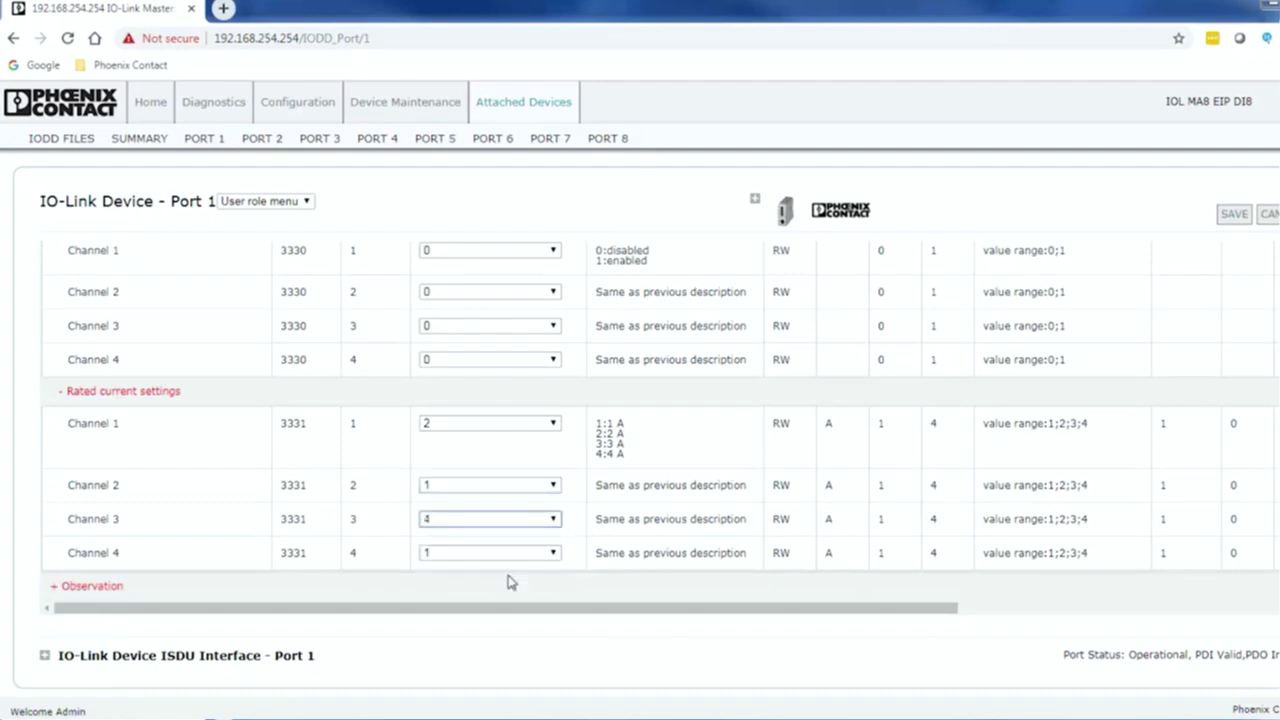
pyautogui.click(1234, 214)
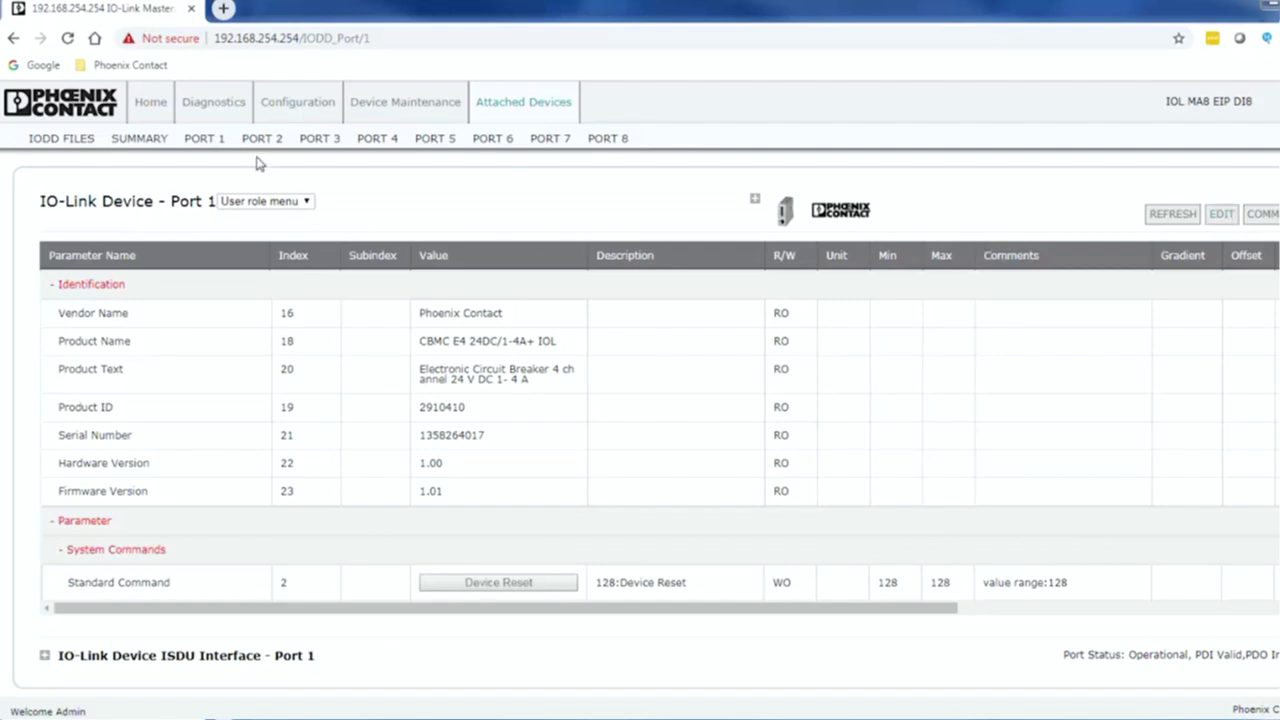
# Review the EtherNet/IP port configuration, including the PDI and PDO process data settings.
pyautogui.click(283, 108)
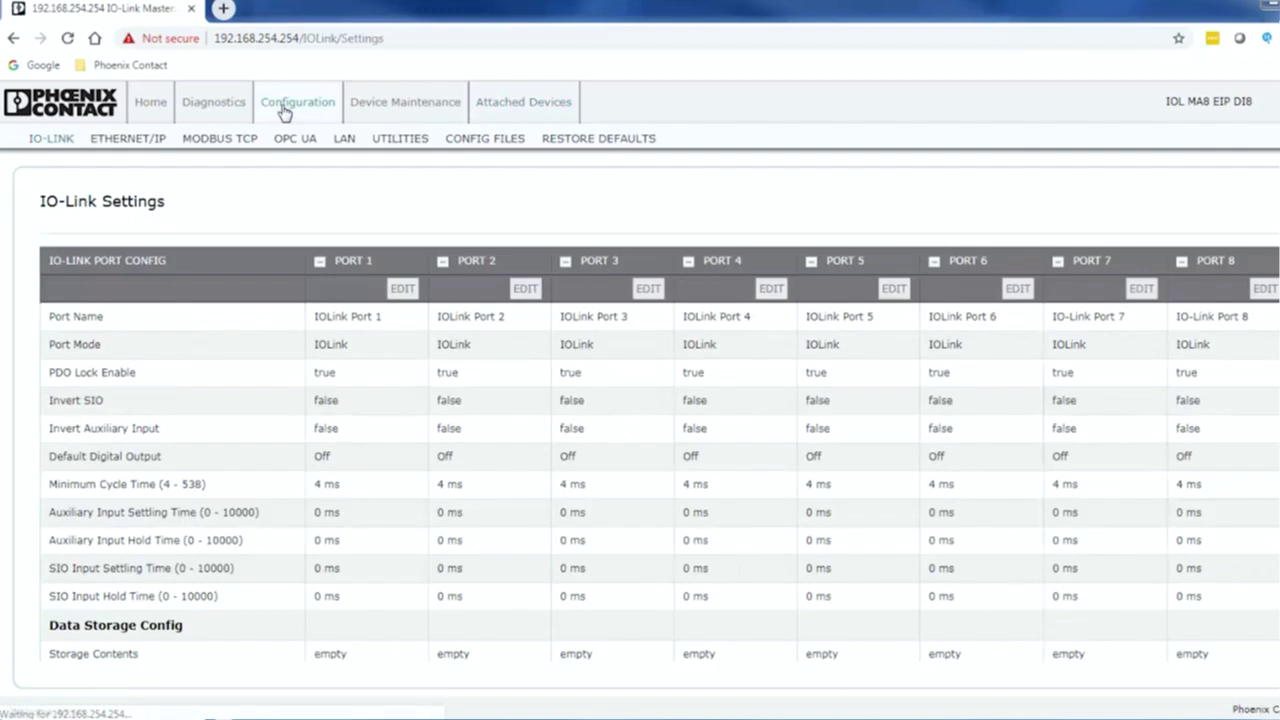
pyautogui.click(136, 140)
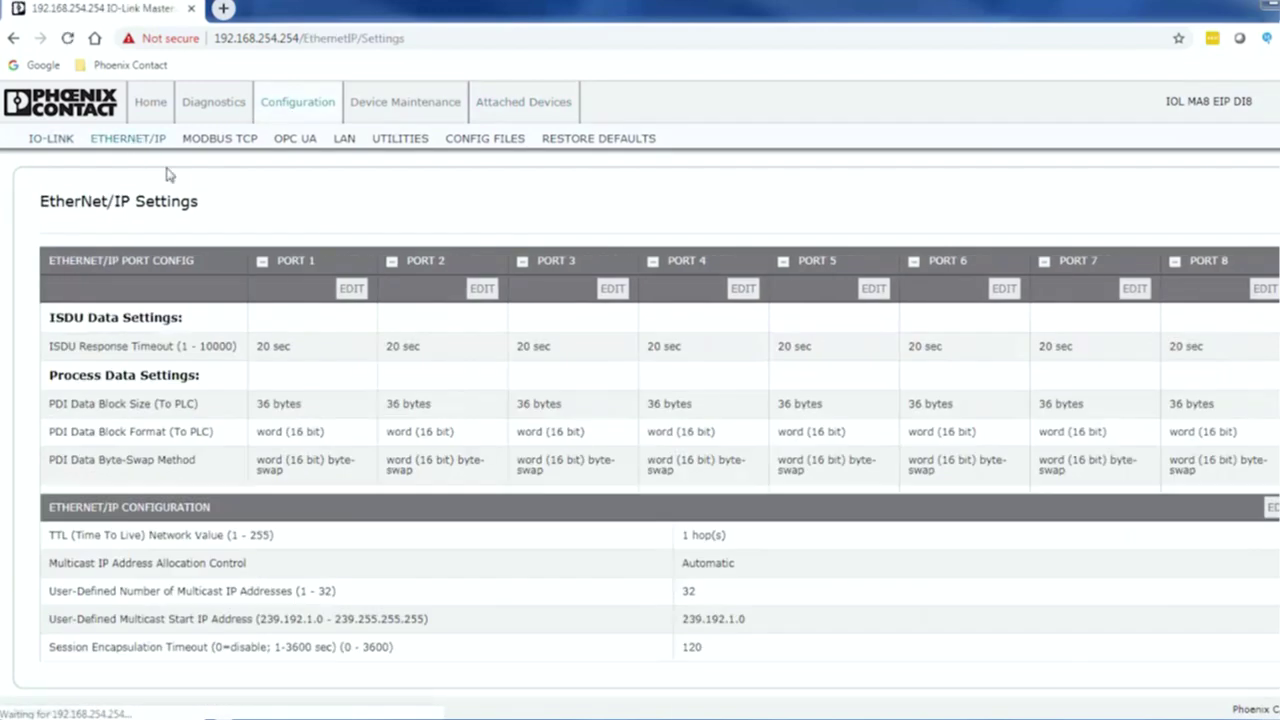
pyautogui.scroll(-1, 378, 366)
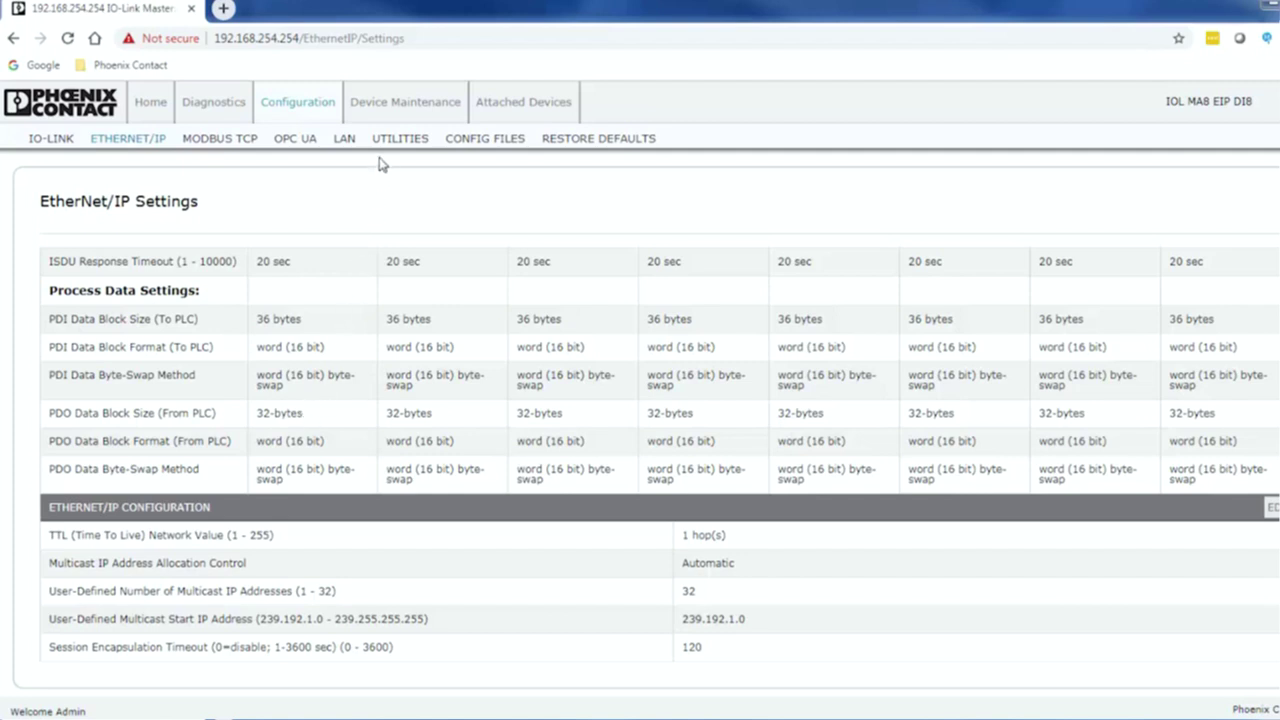
# Change the static IP address in the LAN settings to 192.168.1.25, save it and redirect the browser to the new address.
pyautogui.click(344, 145)
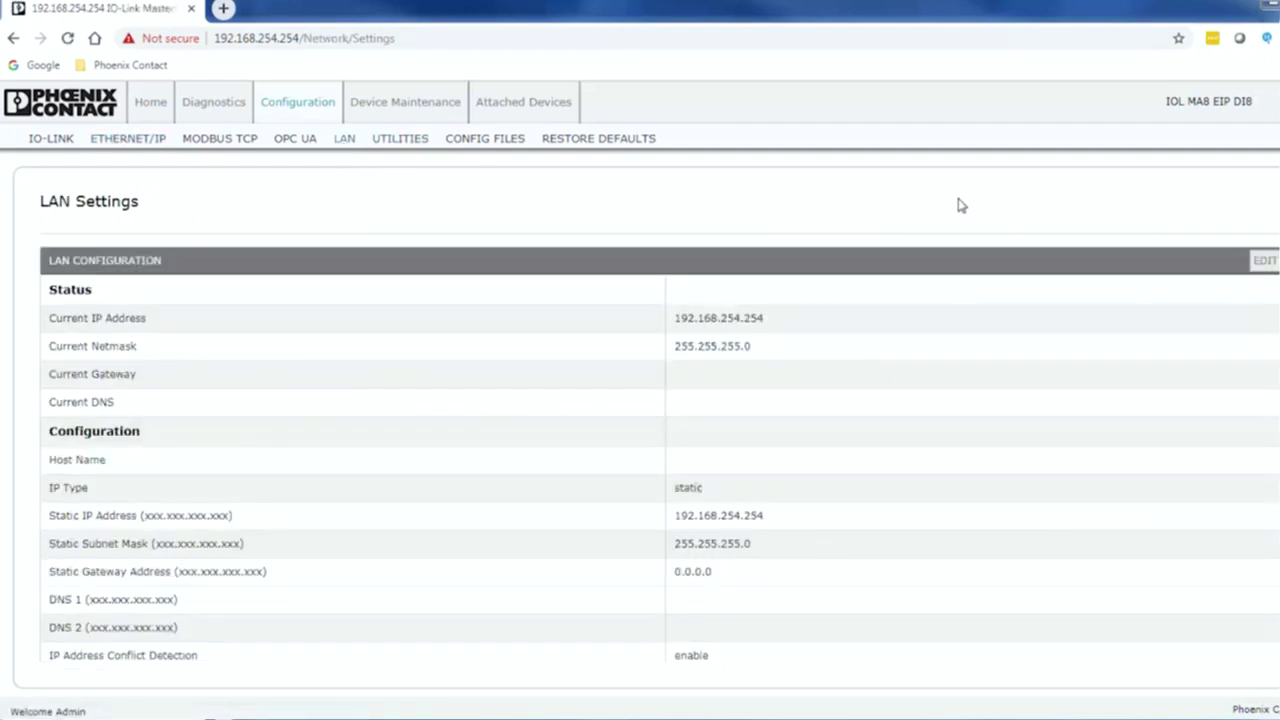
pyautogui.click(1264, 262)
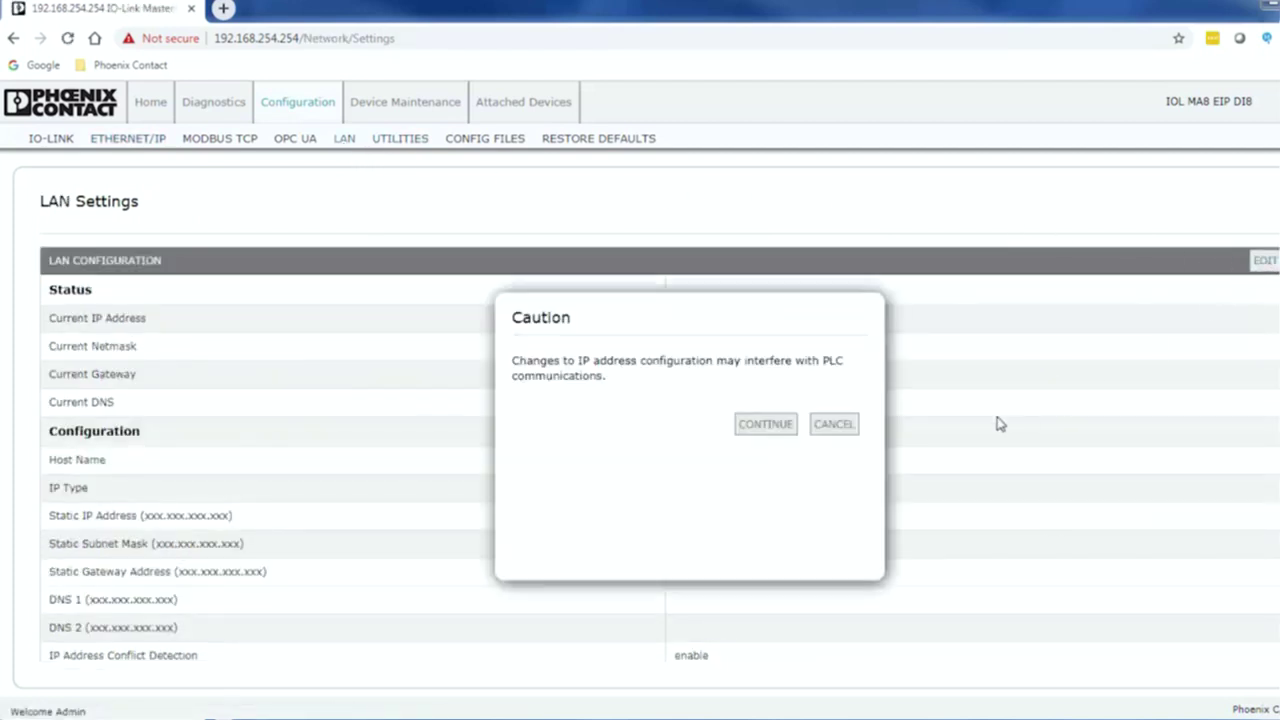
pyautogui.click(766, 425)
pyautogui.doubleClick(721, 533)
pyautogui.write('192.168.1.254')
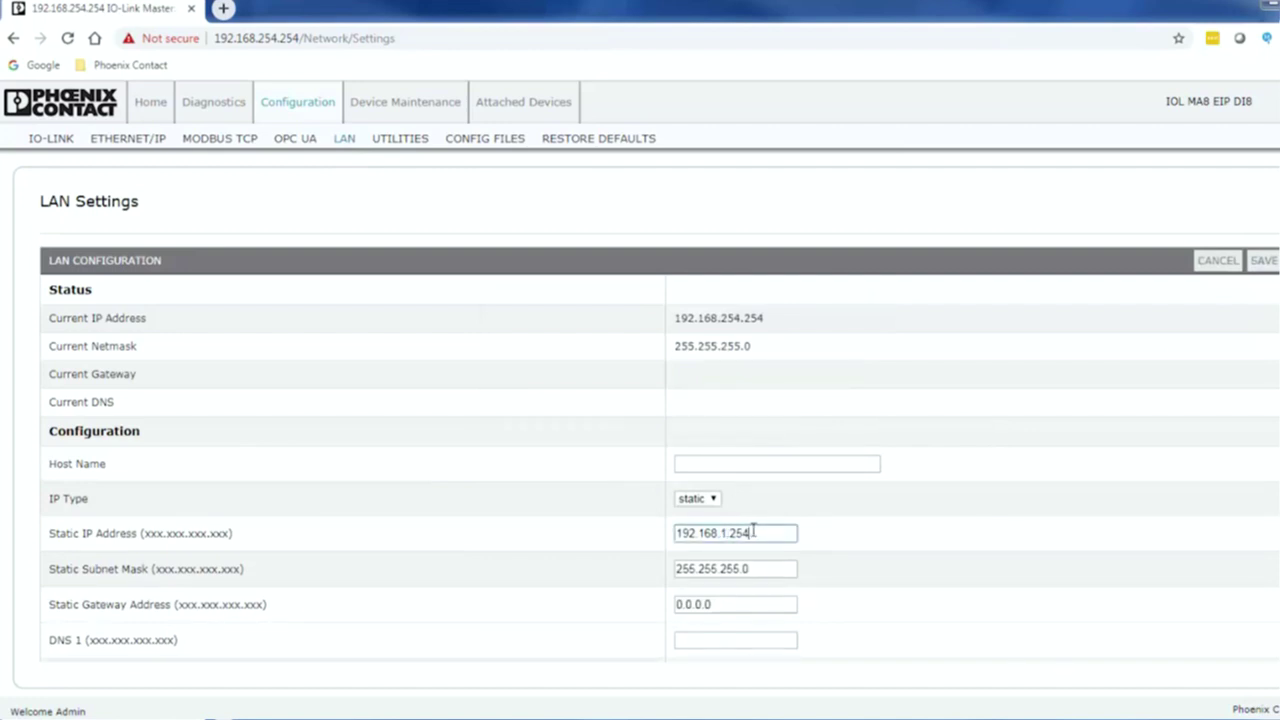
pyautogui.moveTo(749, 533); pyautogui.dragTo(736, 533)
pyautogui.click(747, 533)
pyautogui.click(1265, 262)
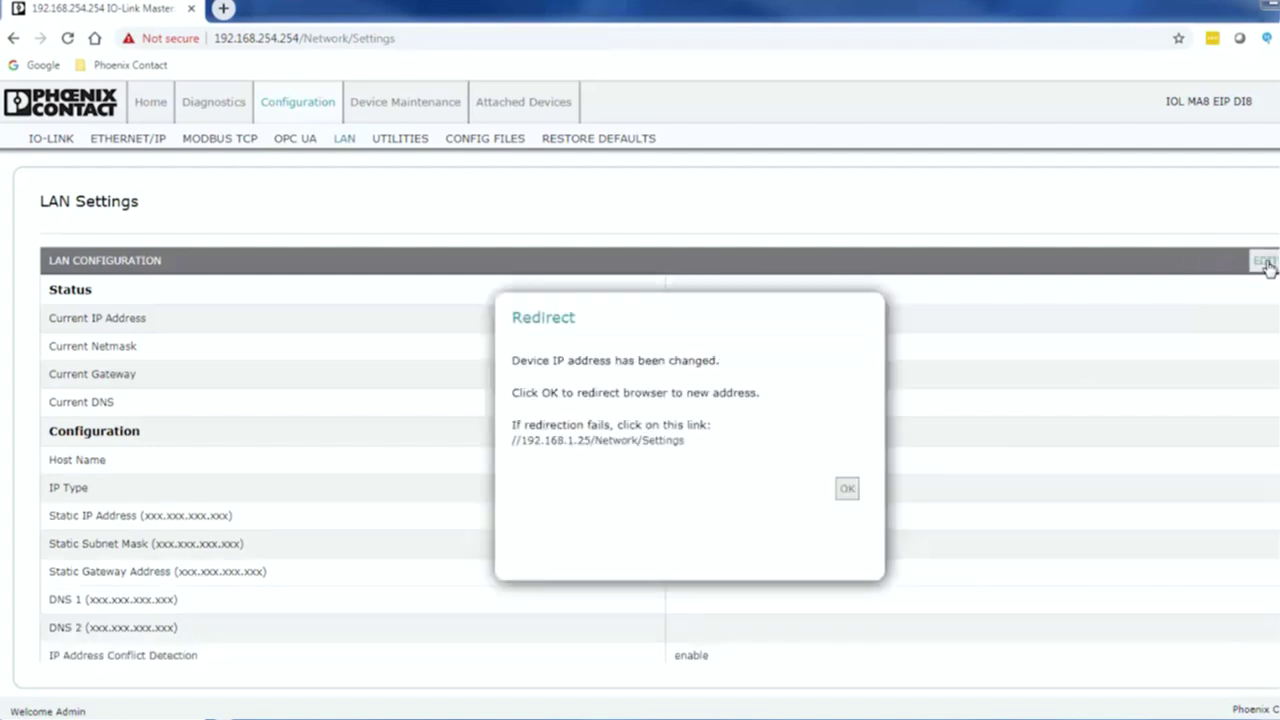
pyautogui.click(847, 490)
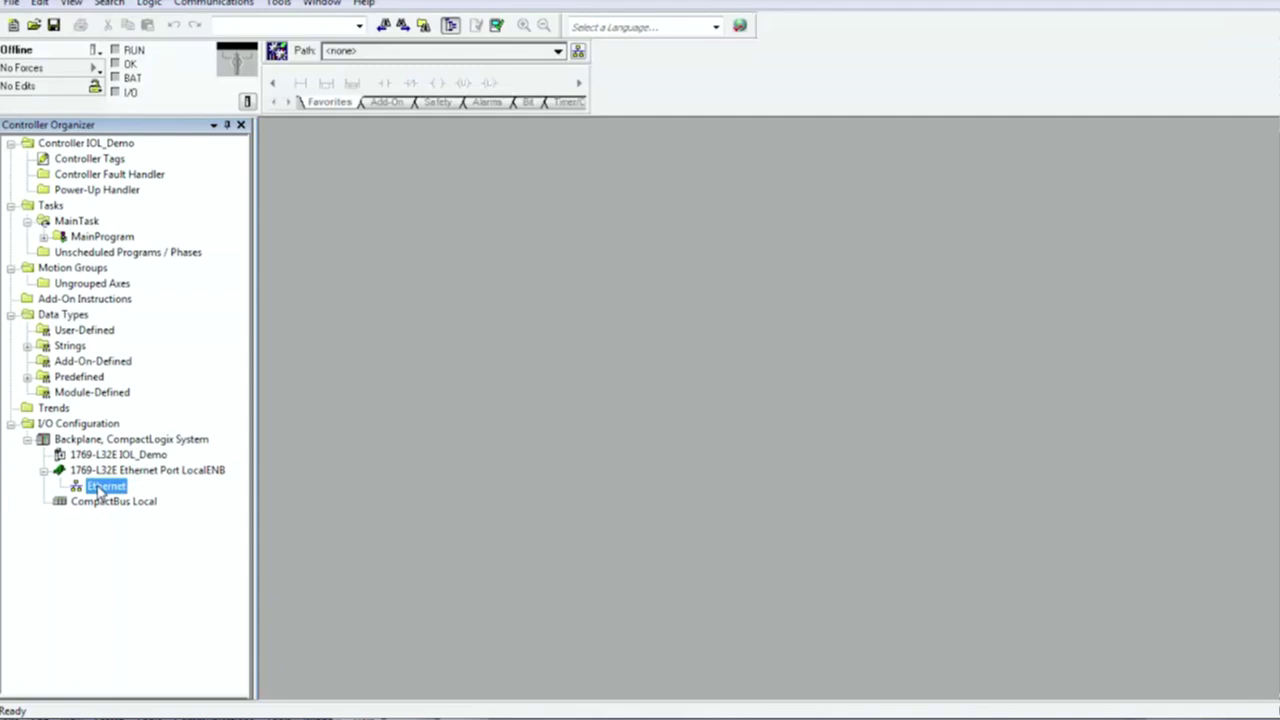
# Start adding a new module to the controller's Ethernet network and filter the module catalog to the vendor Phoenix Contact only.
pyautogui.rightClick(100, 492)
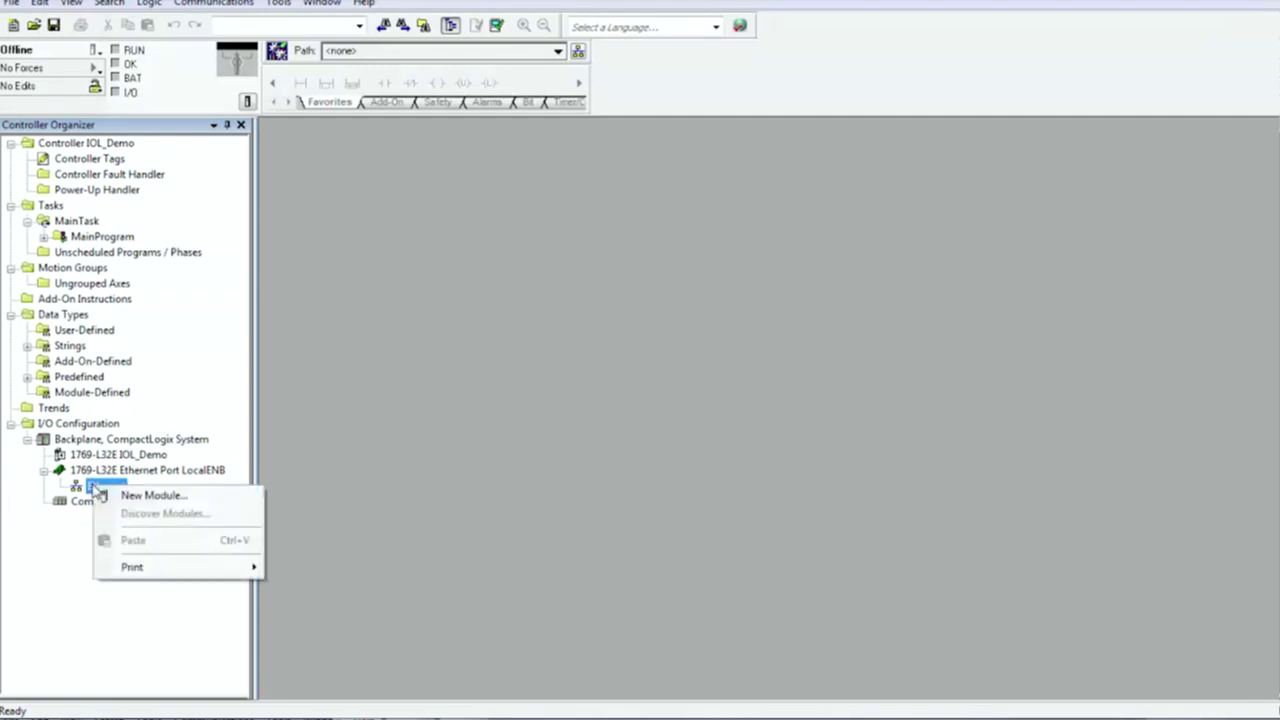
pyautogui.click(118, 498)
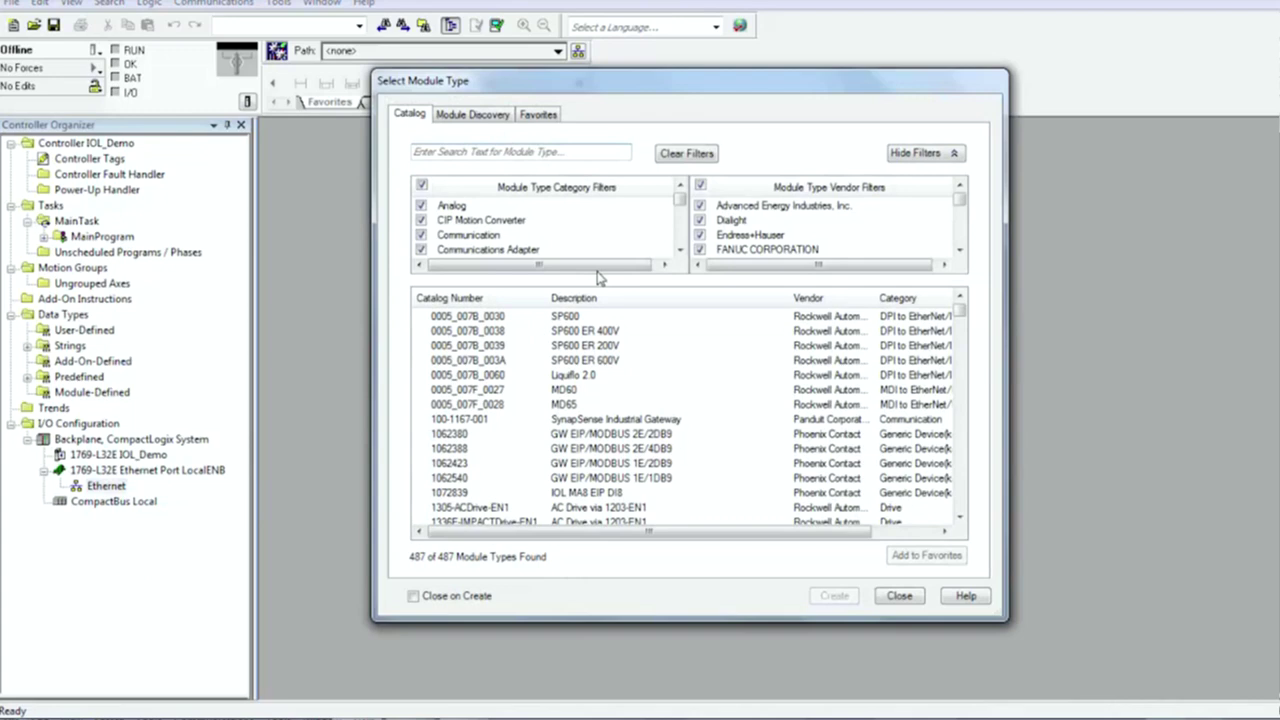
pyautogui.click(700, 185)
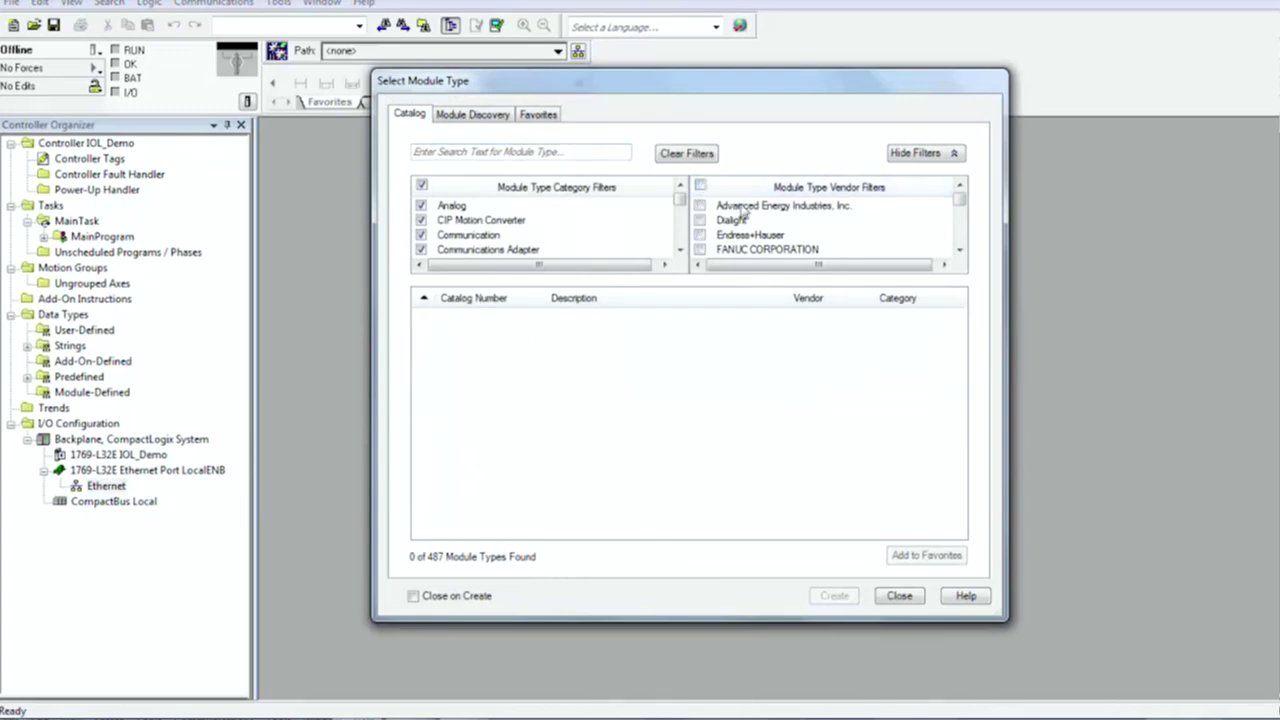
pyautogui.click(959, 250)
pyautogui.click(959, 250)
pyautogui.click(959, 250)
pyautogui.click(959, 250)
pyautogui.click(959, 250)
pyautogui.click(959, 250)
pyautogui.click(959, 250)
pyautogui.click(959, 250)
pyautogui.click(959, 250)
pyautogui.click(959, 250)
pyautogui.click(959, 250)
pyautogui.click(959, 250)
pyautogui.click(959, 250)
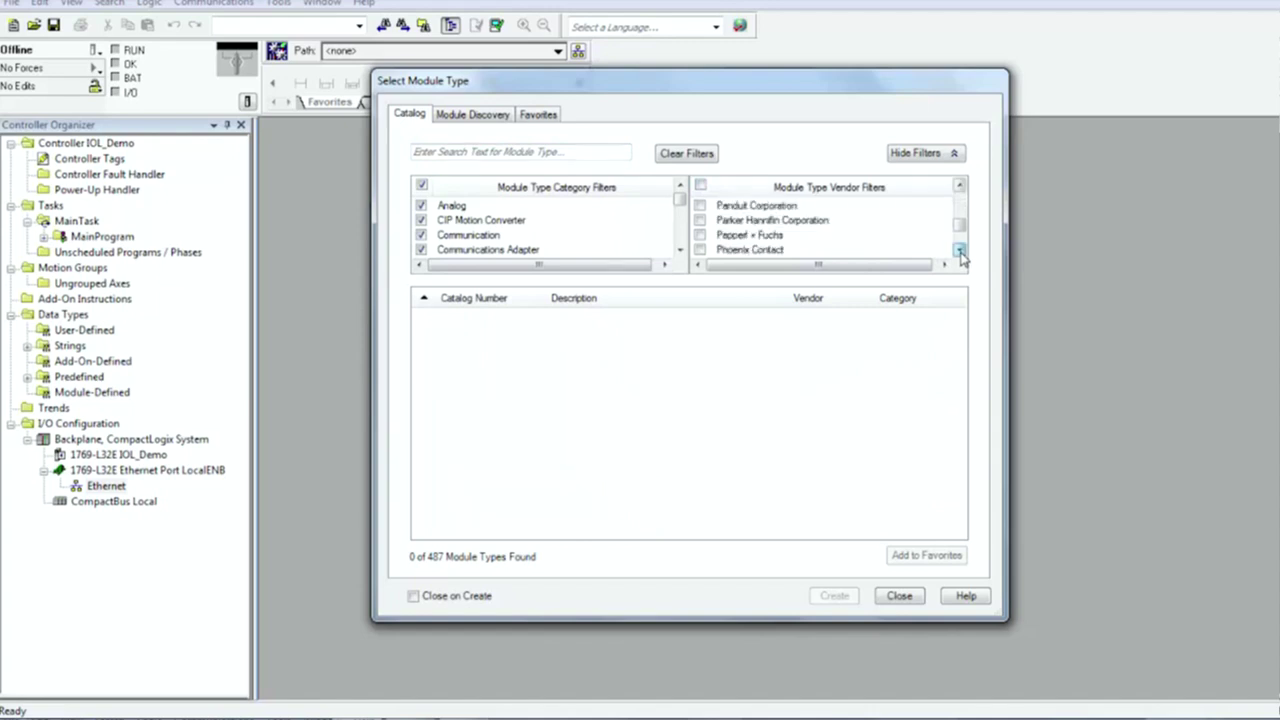
pyautogui.click(959, 250)
pyautogui.click(700, 220)
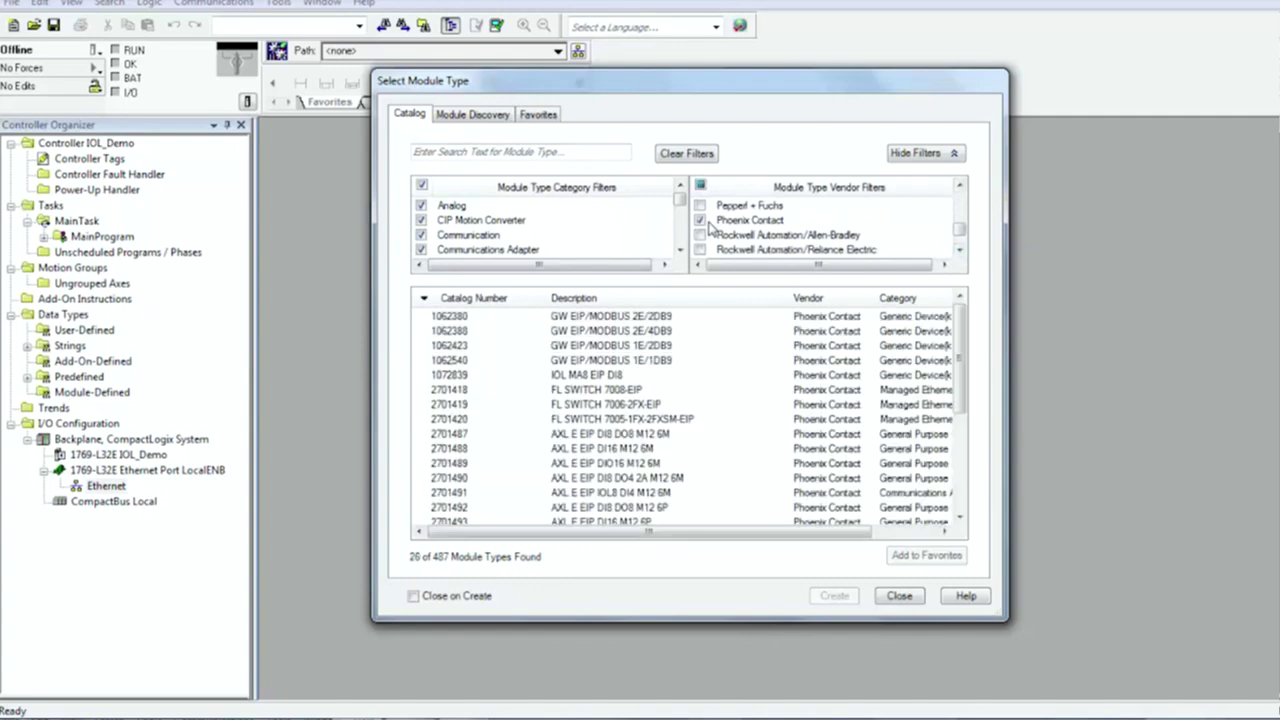
# Create the 1072839 IOL MA8 EIP DI8 module named IOL_MA8_EIP_DI8 with the Ethernet address 192.168.1.25, and close the catalog.
pyautogui.click(592, 376)
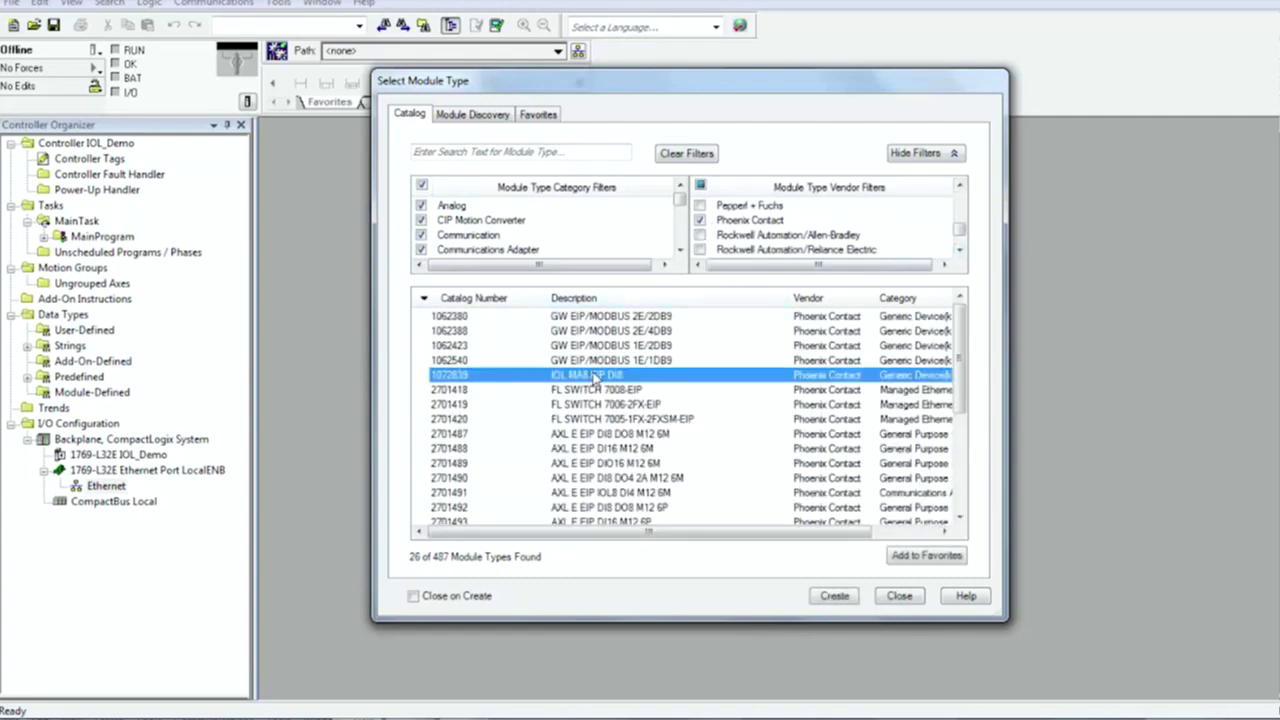
pyautogui.click(836, 597)
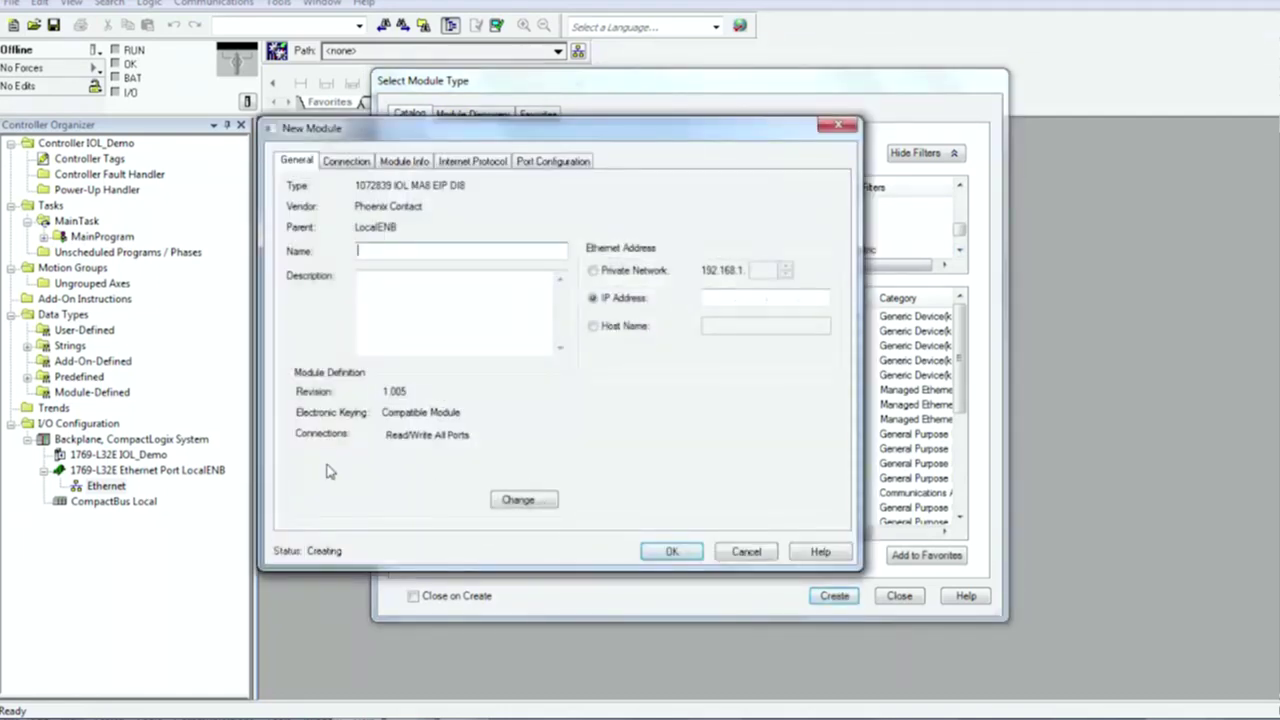
pyautogui.write('IO')
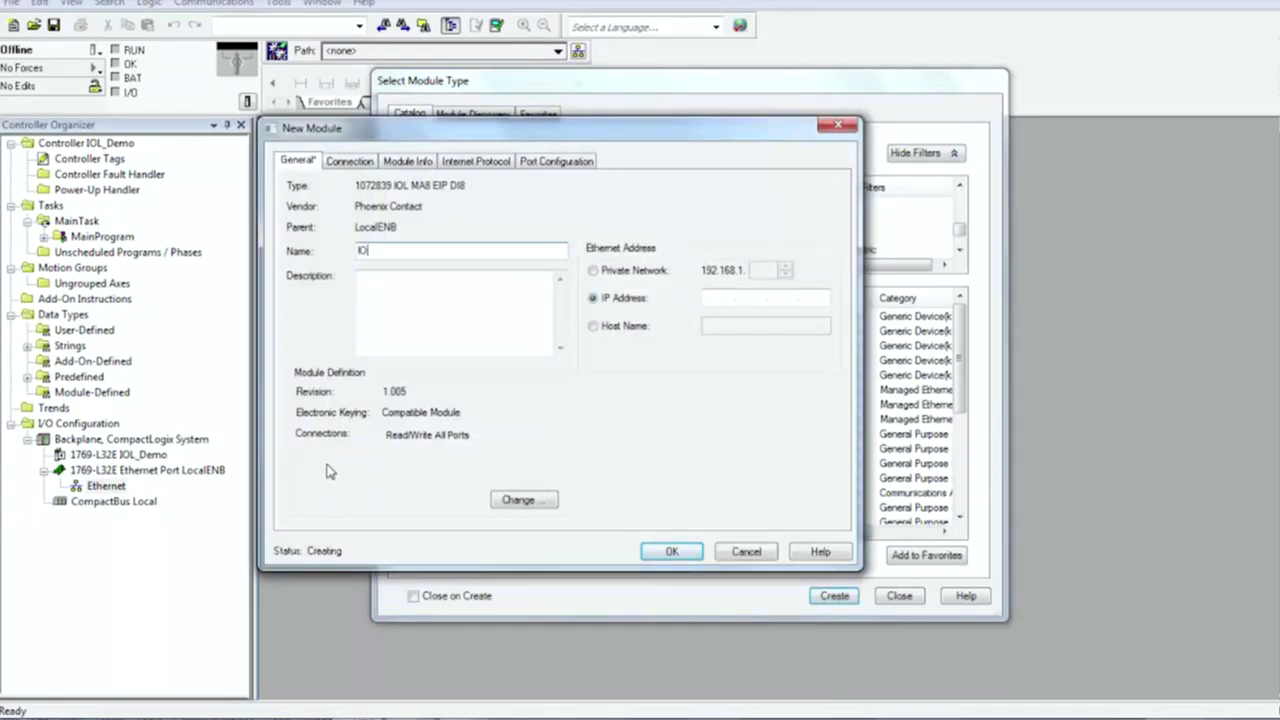
pyautogui.write('L_MA8_EIP_DI8')
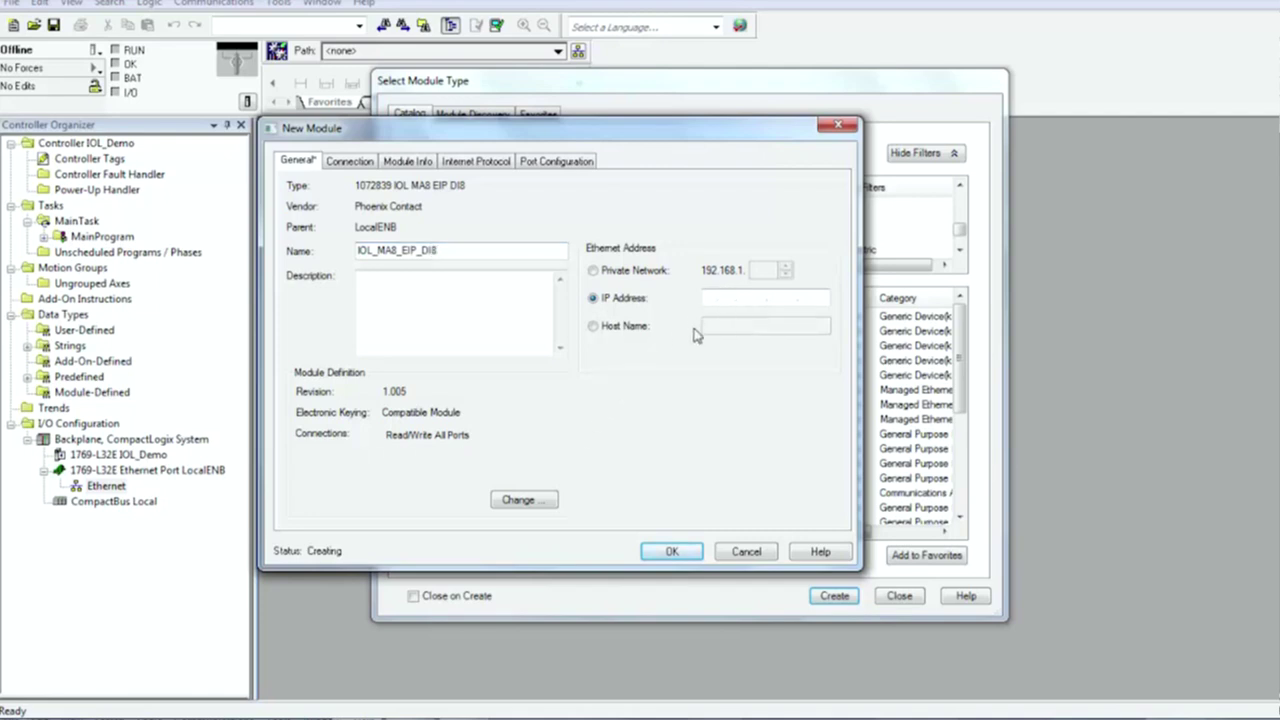
pyautogui.write('192.168.')
pyautogui.write('1.')
pyautogui.write('25')
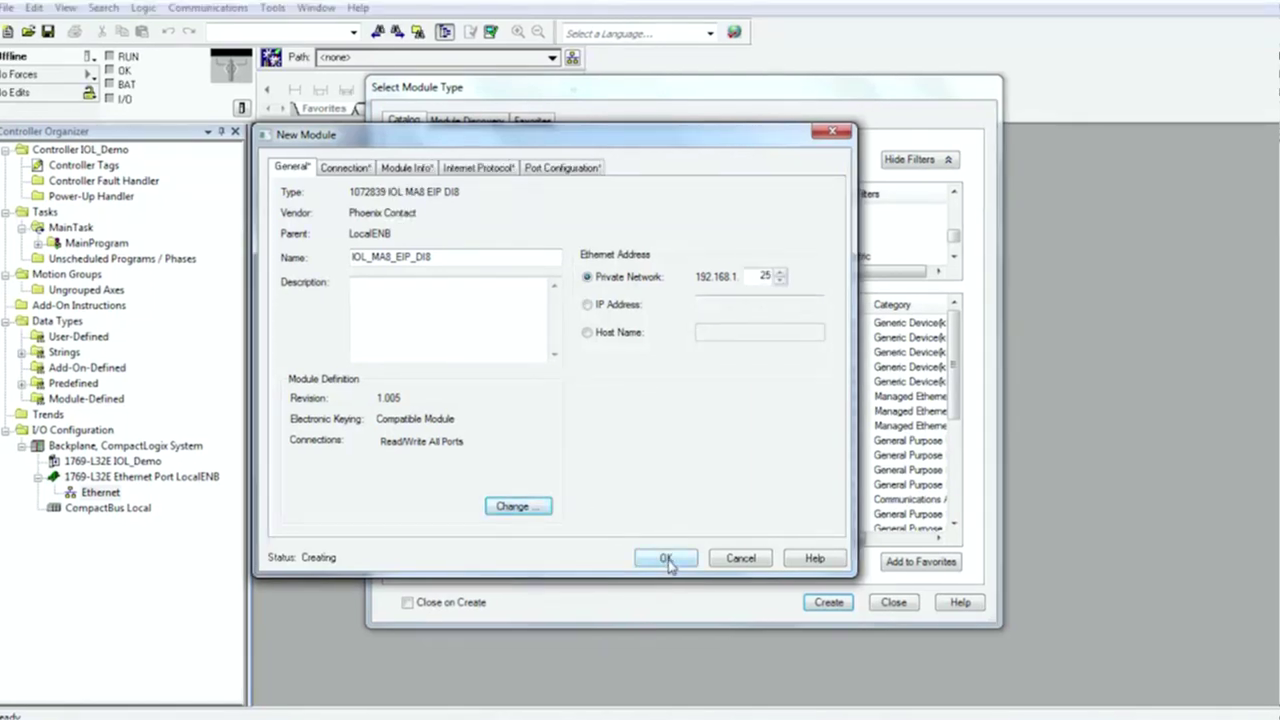
pyautogui.click(666, 560)
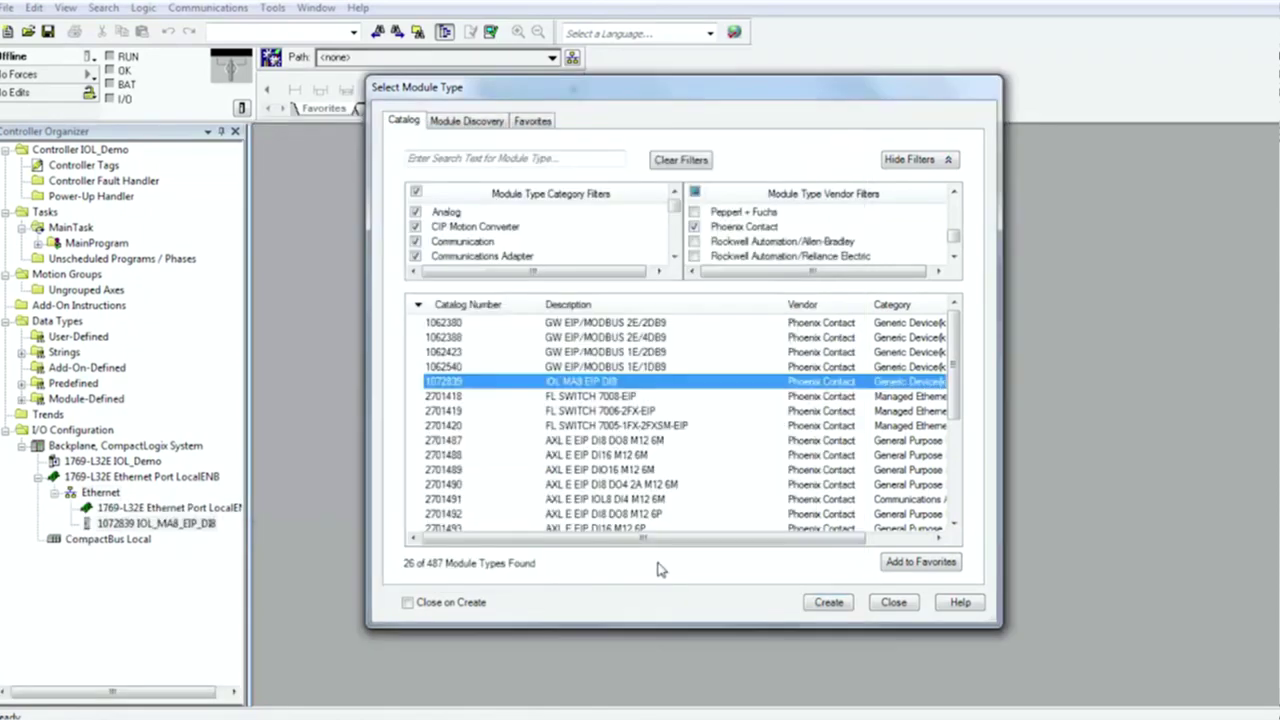
pyautogui.click(896, 604)
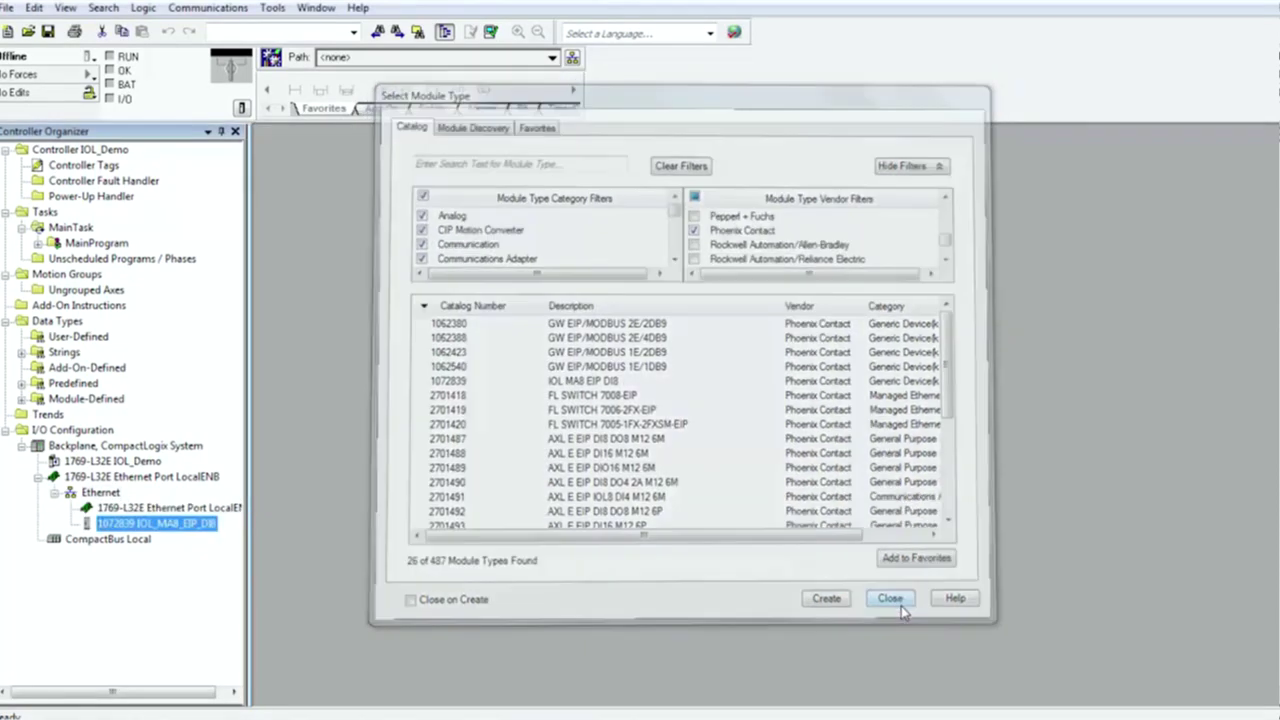
# View the controller tags and expand the output tag IOL_MA8_EIP_DI8:O down to the individual elements of its data array.
pyautogui.click(80, 165)
pyautogui.doubleClick(74, 167)
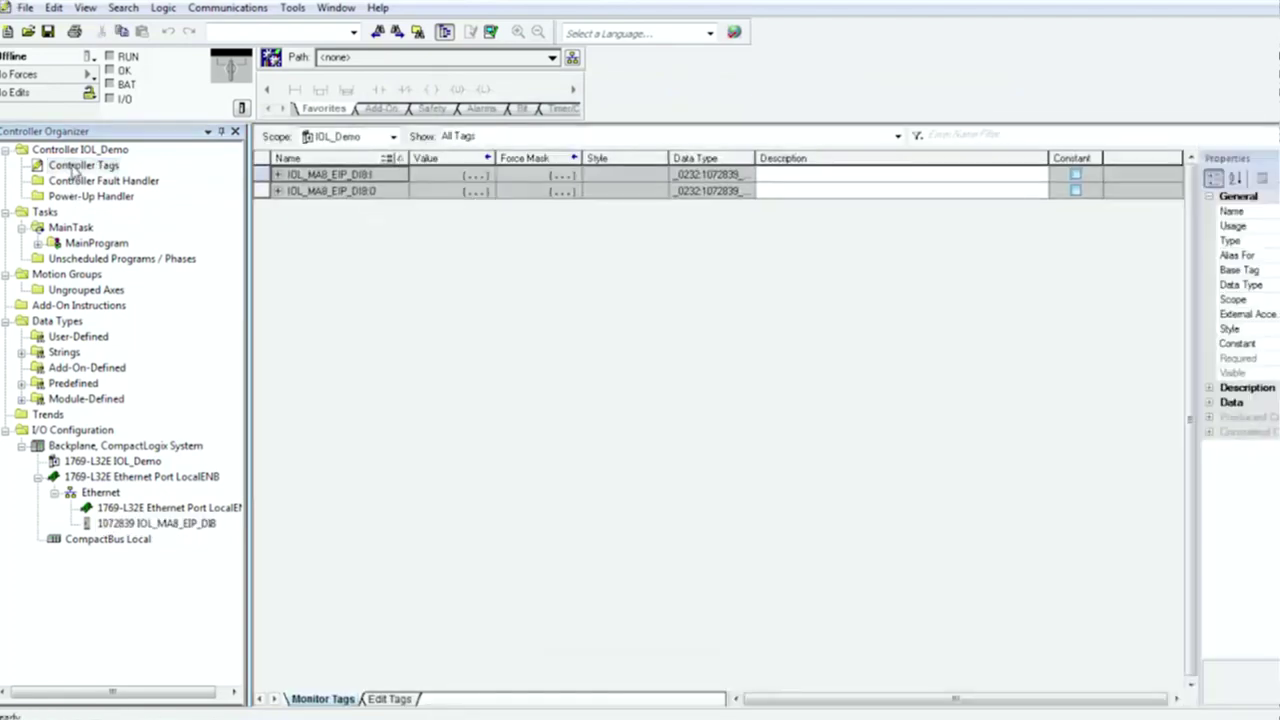
pyautogui.click(278, 191)
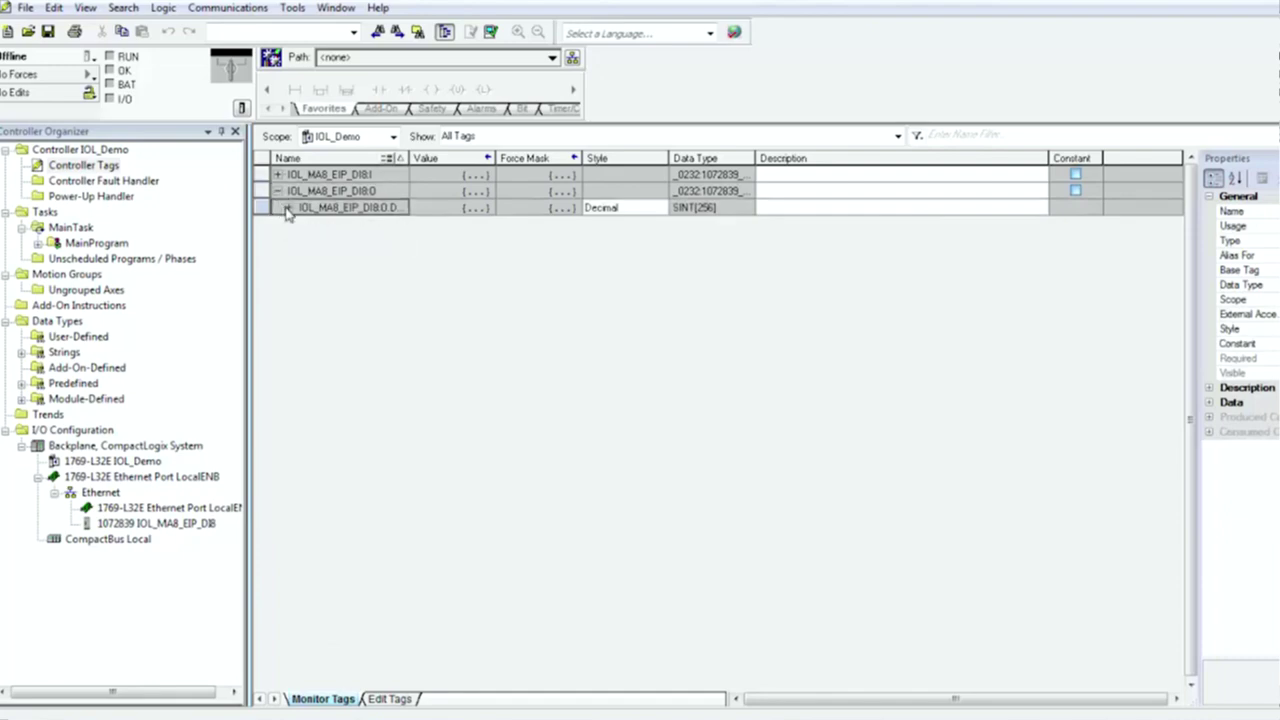
pyautogui.click(288, 207)
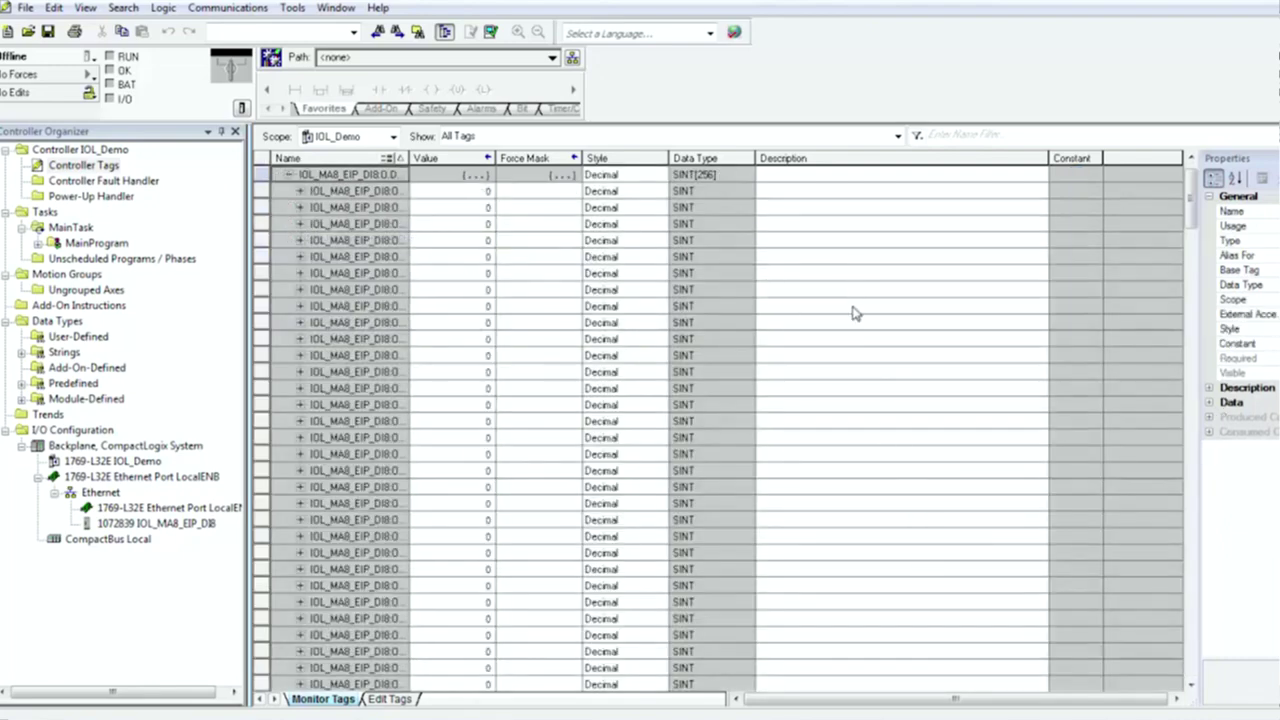